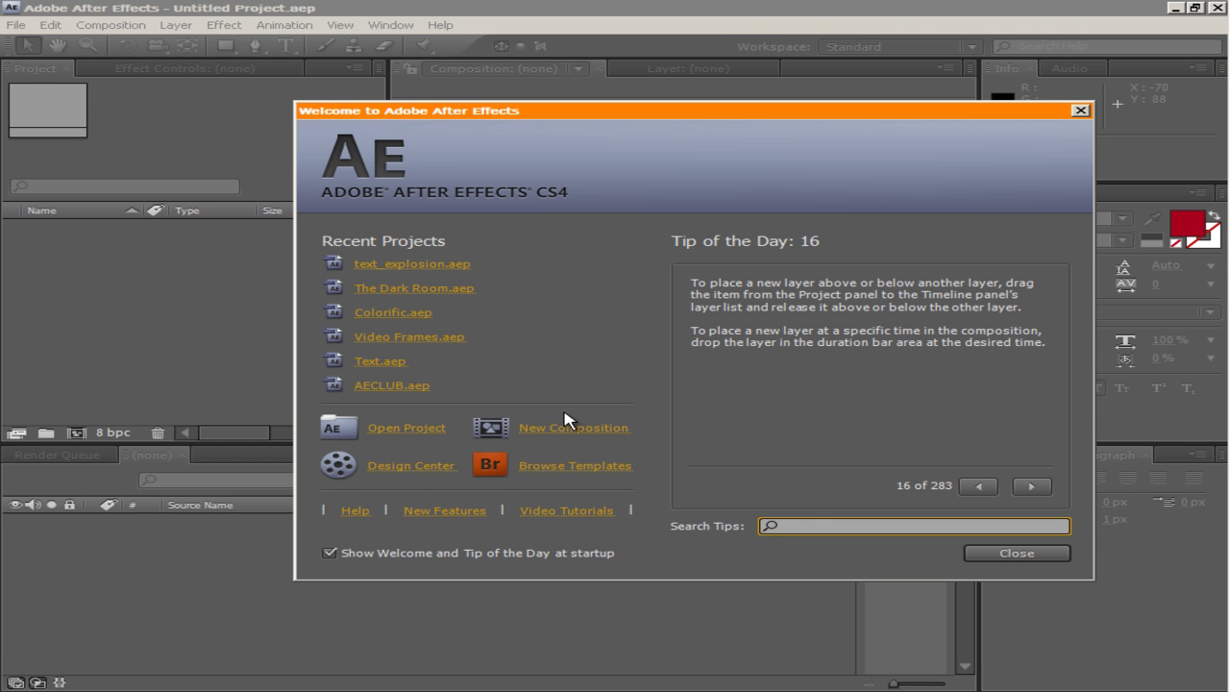
- Dismiss the After Effects welcome dialog to reveal the empty untitled project
left_click(1001, 562)
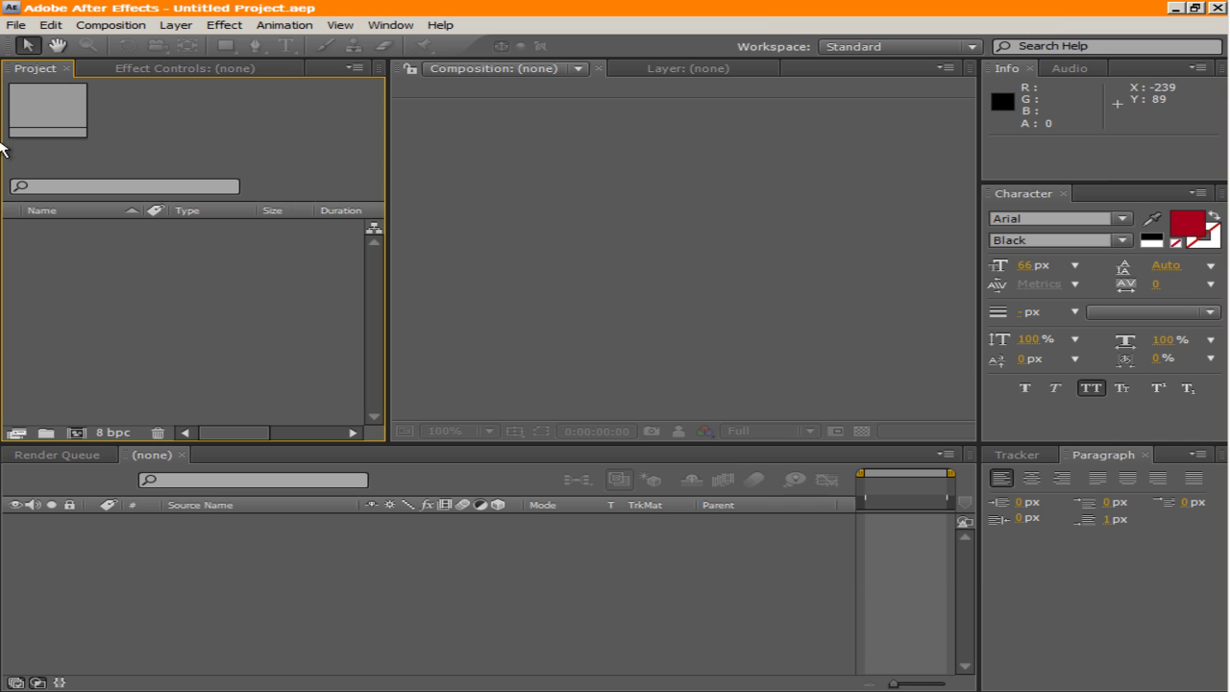
- Import the modernwarfare2 clip video file from the Desktop as project footage
left_click(49, 25)
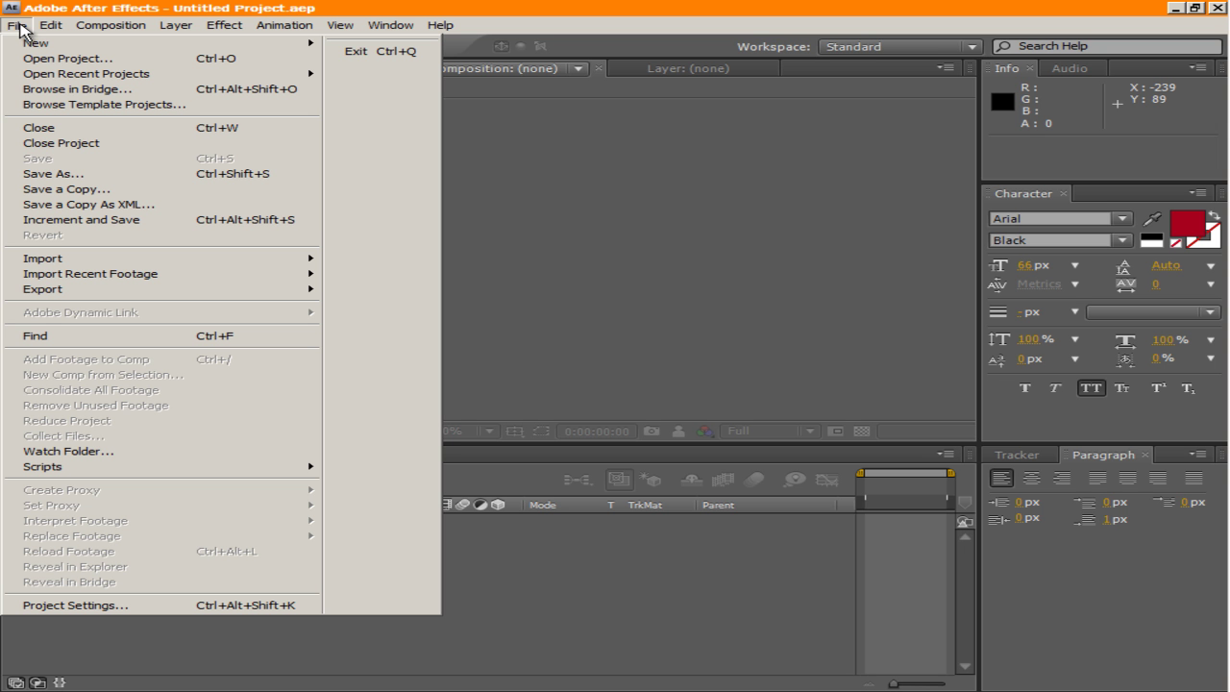
mouse_move(288, 267)
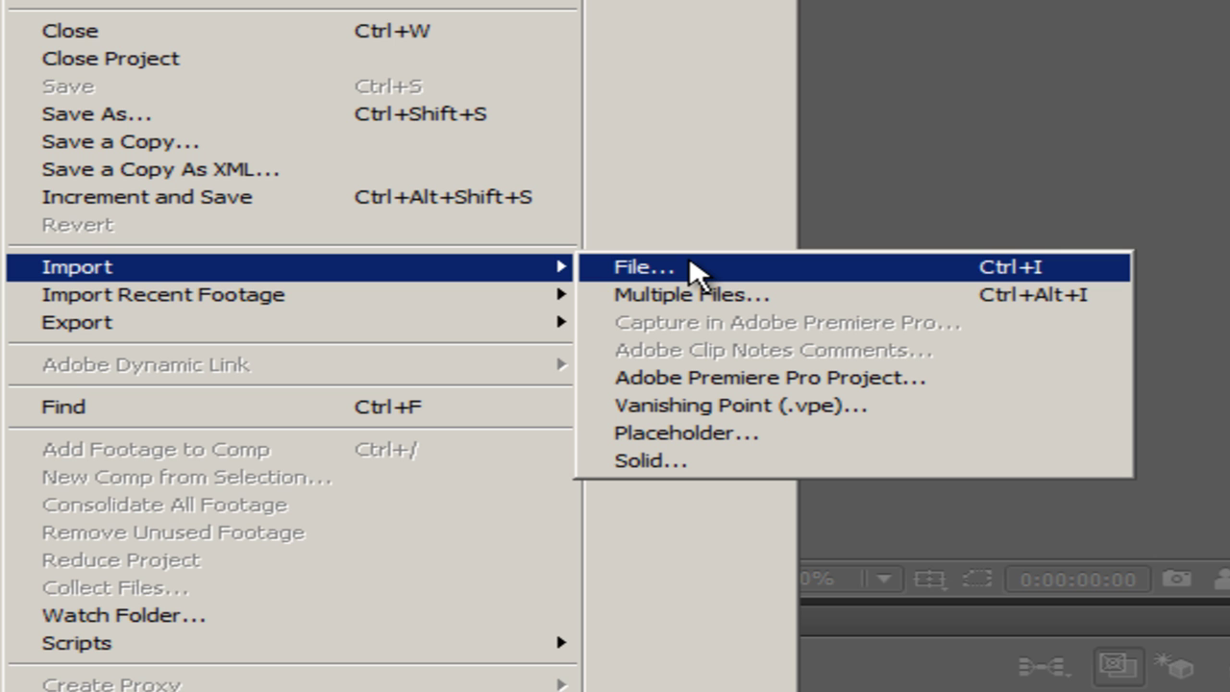
left_click(694, 271)
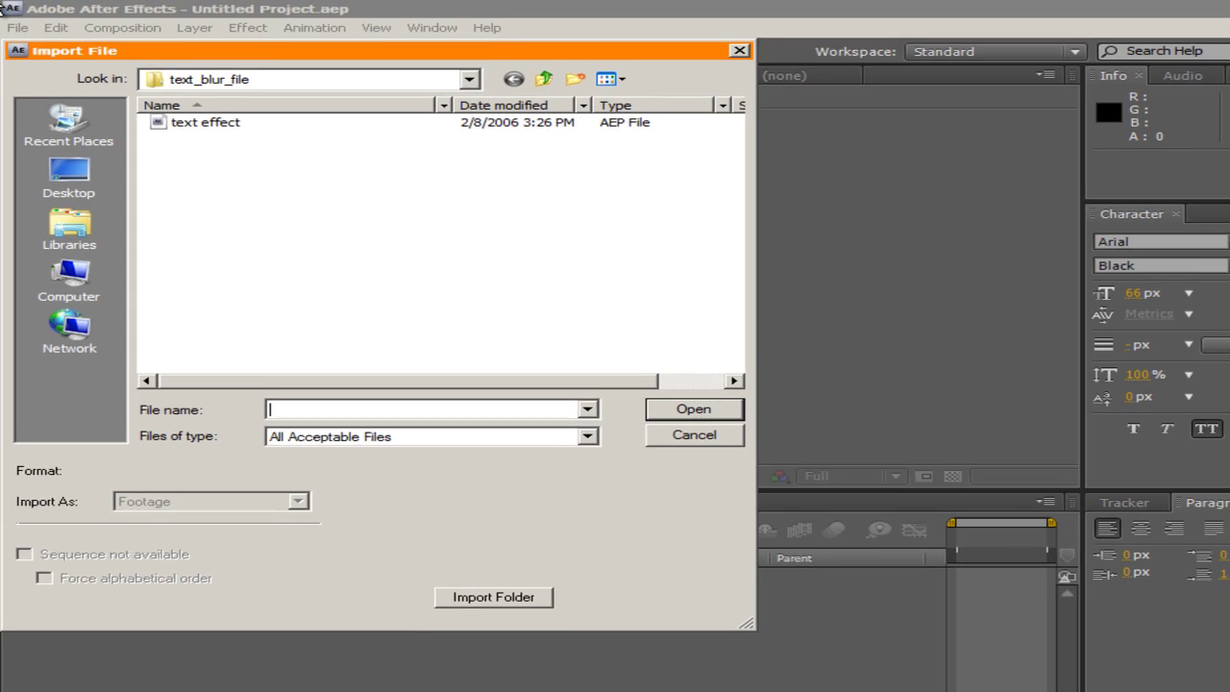
left_click(91, 212)
left_click(68, 178)
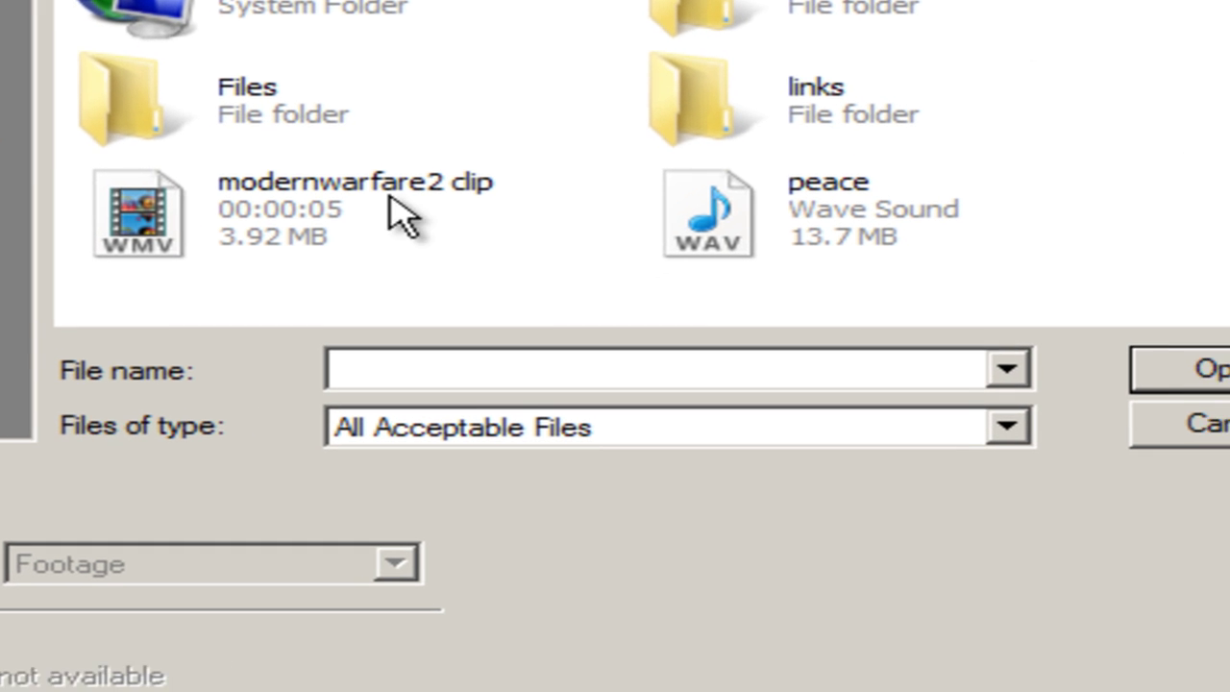
left_click(414, 197)
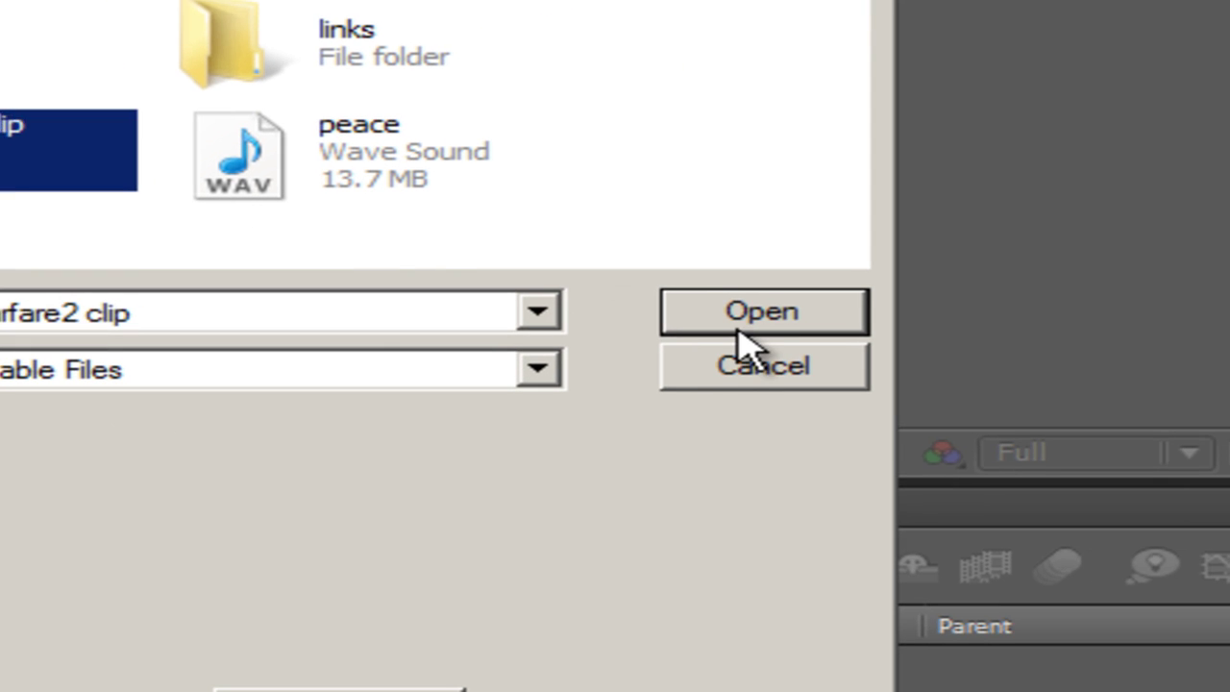
left_click(1216, 373)
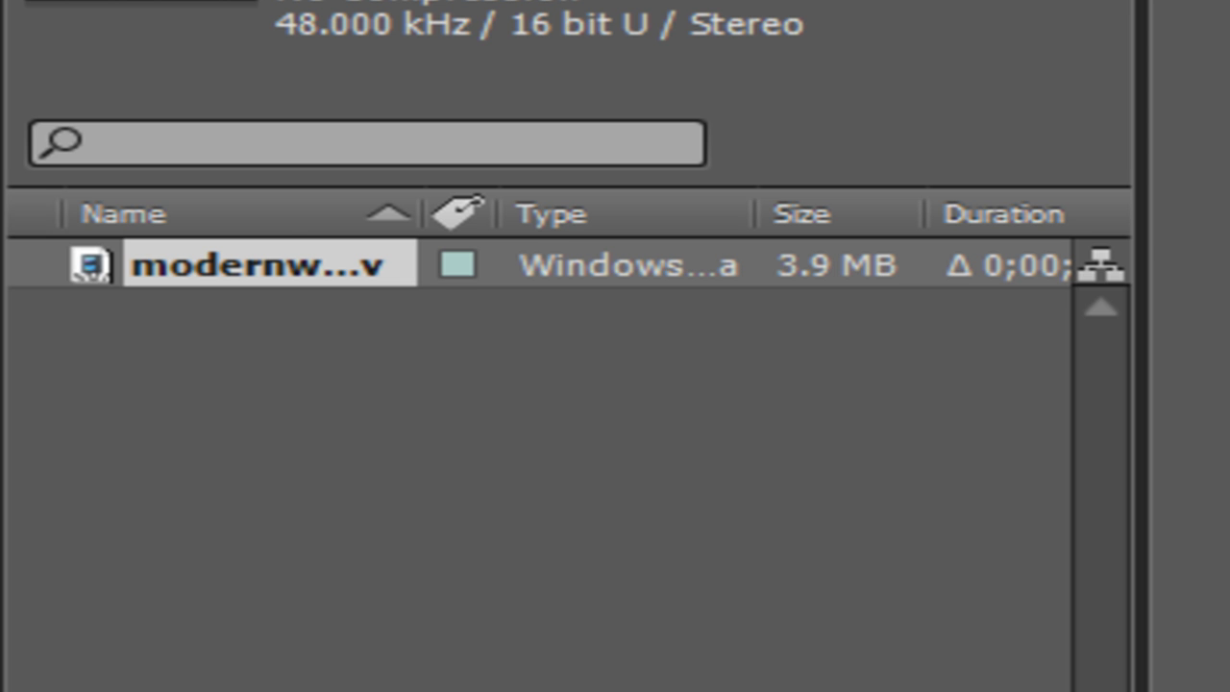
- Build a composition from the modernwarfare2 clip, view it at 50%, preview, and return to frame 0
left_click_drag(219, 269, 197, 509)
scroll(740, 313, "down", 5)
scroll(740, 313, "down", 2)
left_click(471, 431)
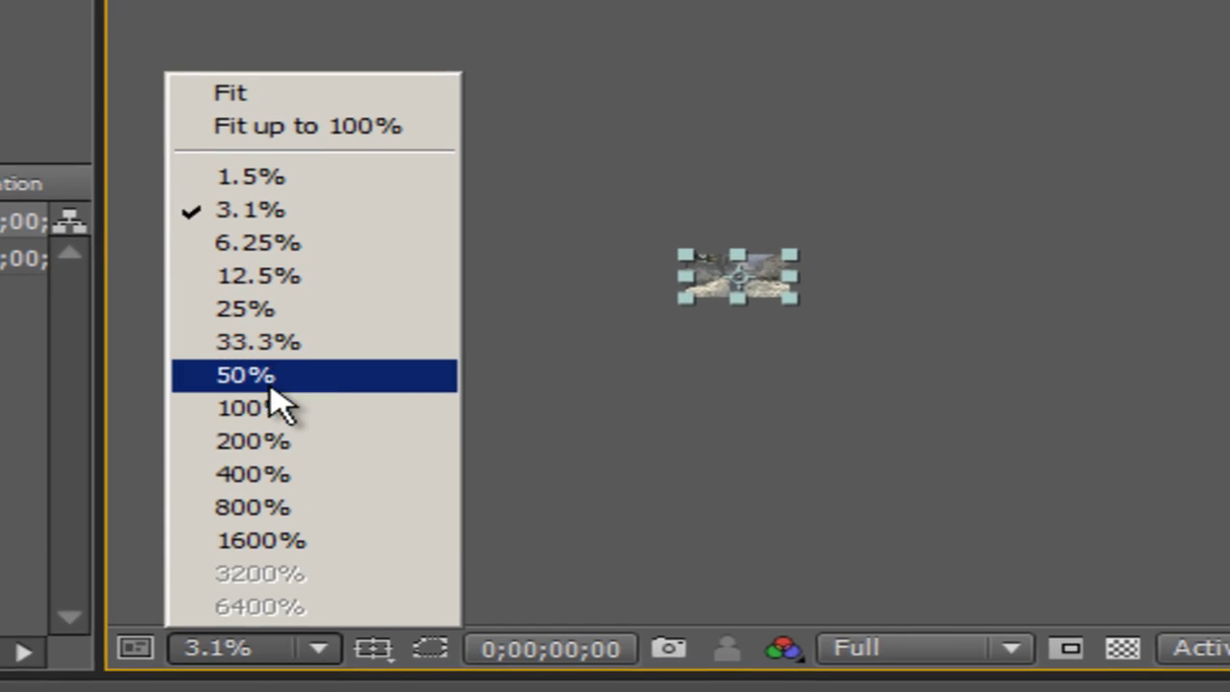
left_click(279, 385)
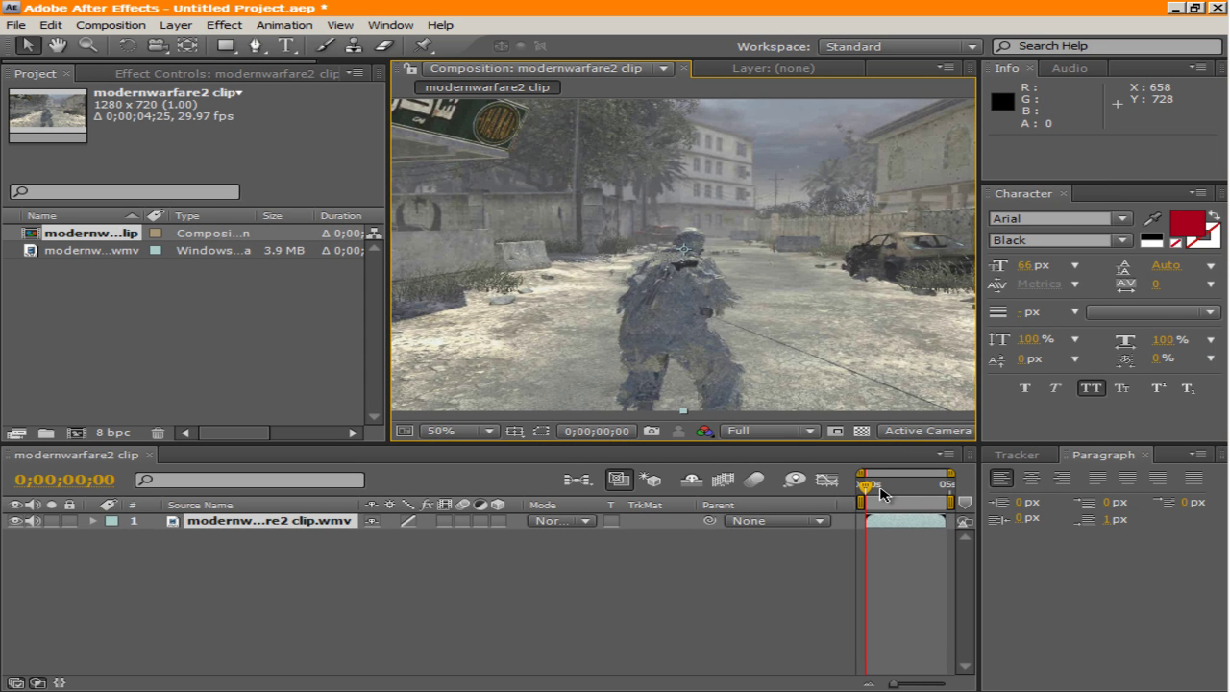
left_click_drag(869, 493, 896, 491)
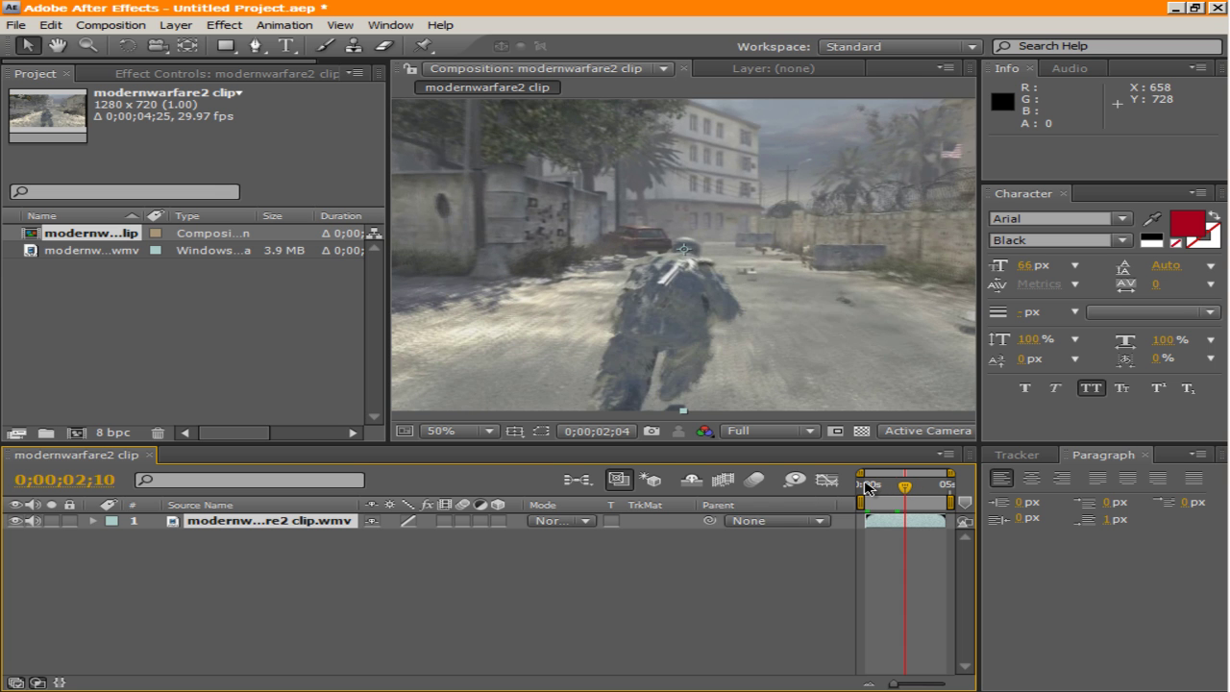
left_click(864, 487)
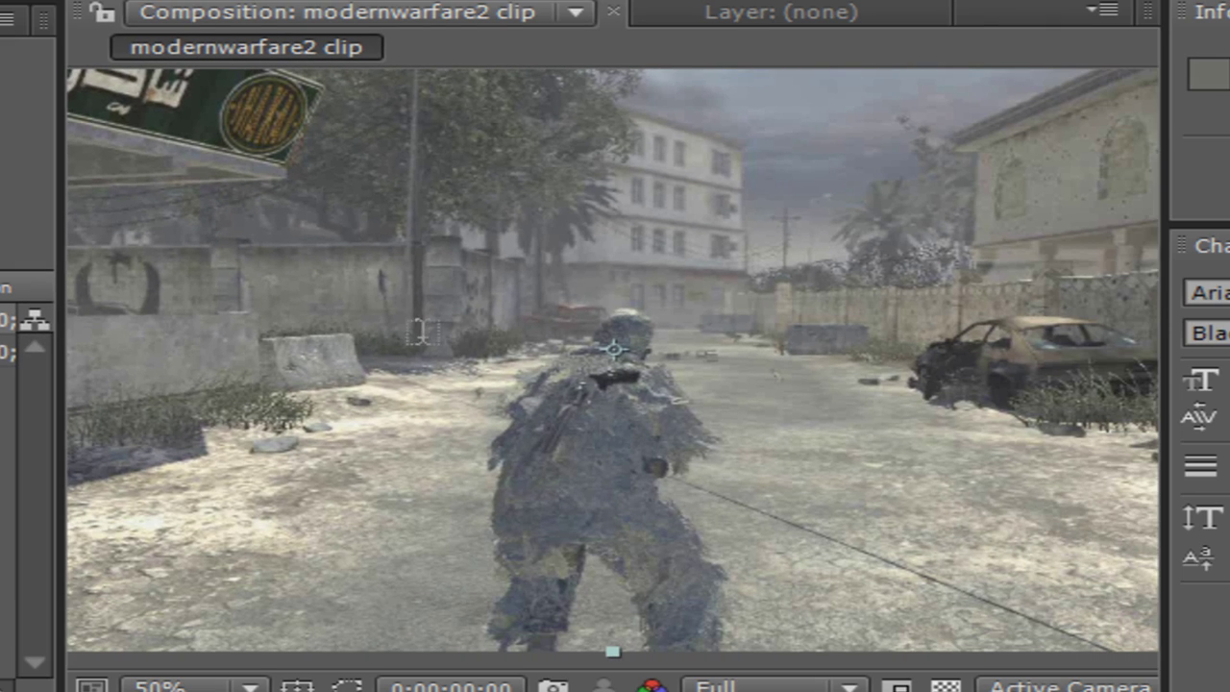
- Add PIXIETUTS text on the left wall and set the viewer to 33.3%
left_click(166, 259)
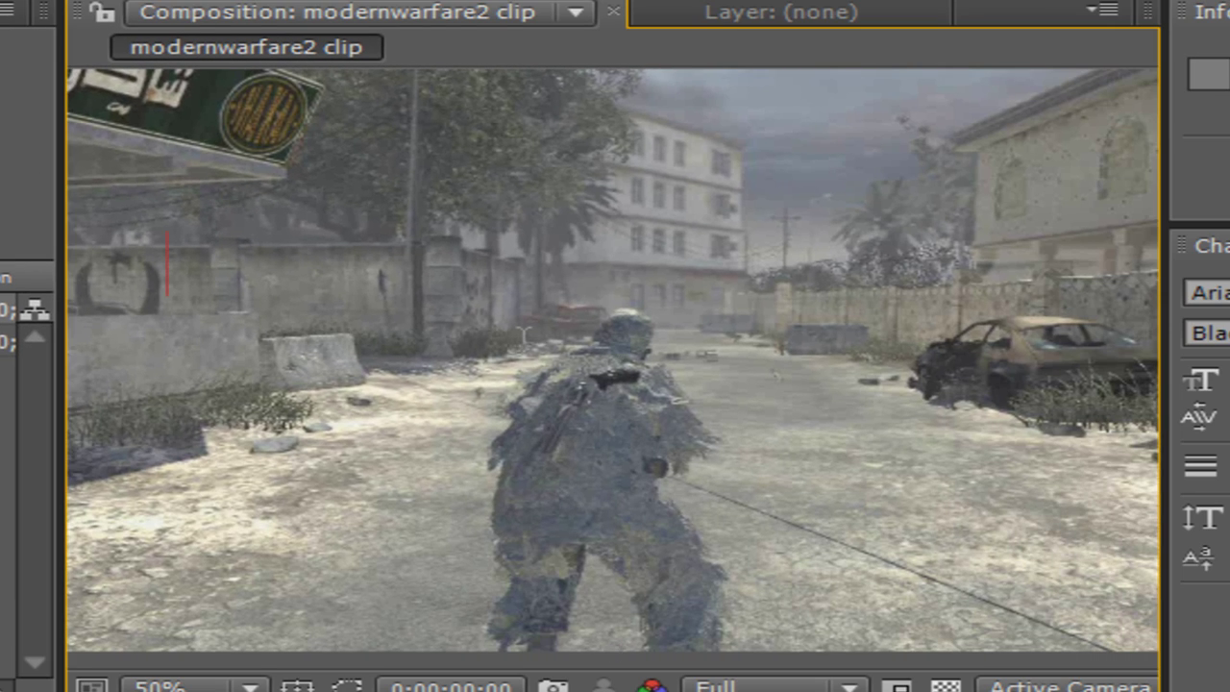
type("PIX")
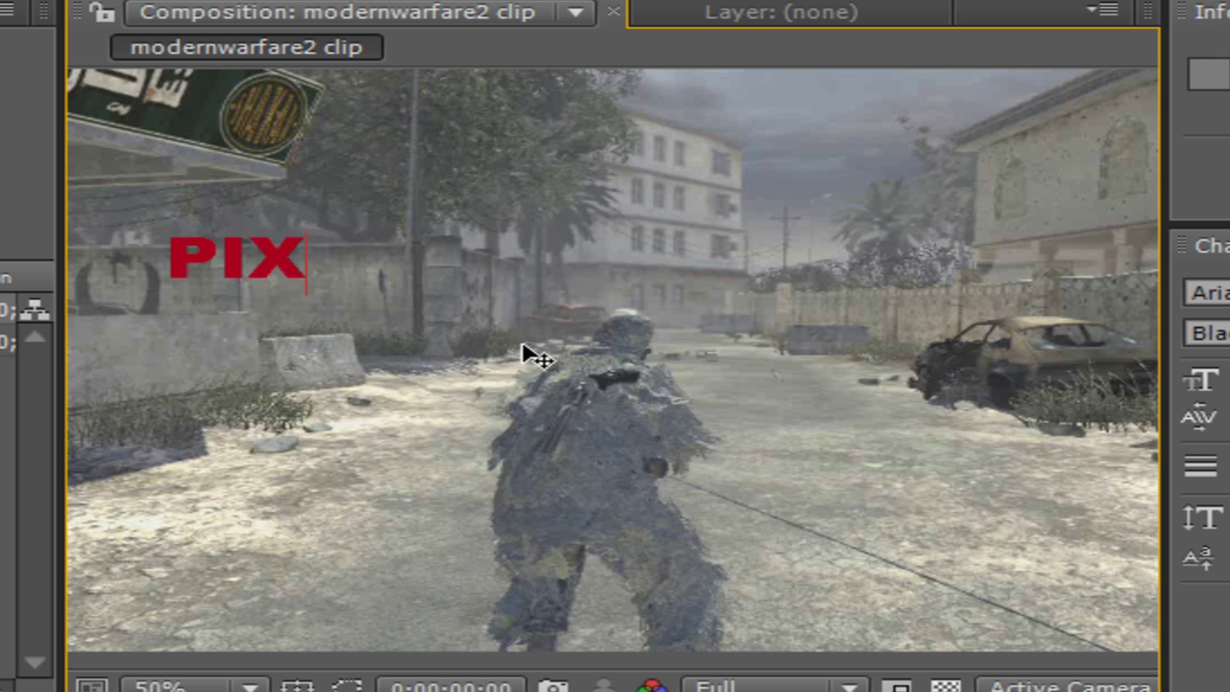
type("IETUTS")
scroll(360, 236, "down", 1)
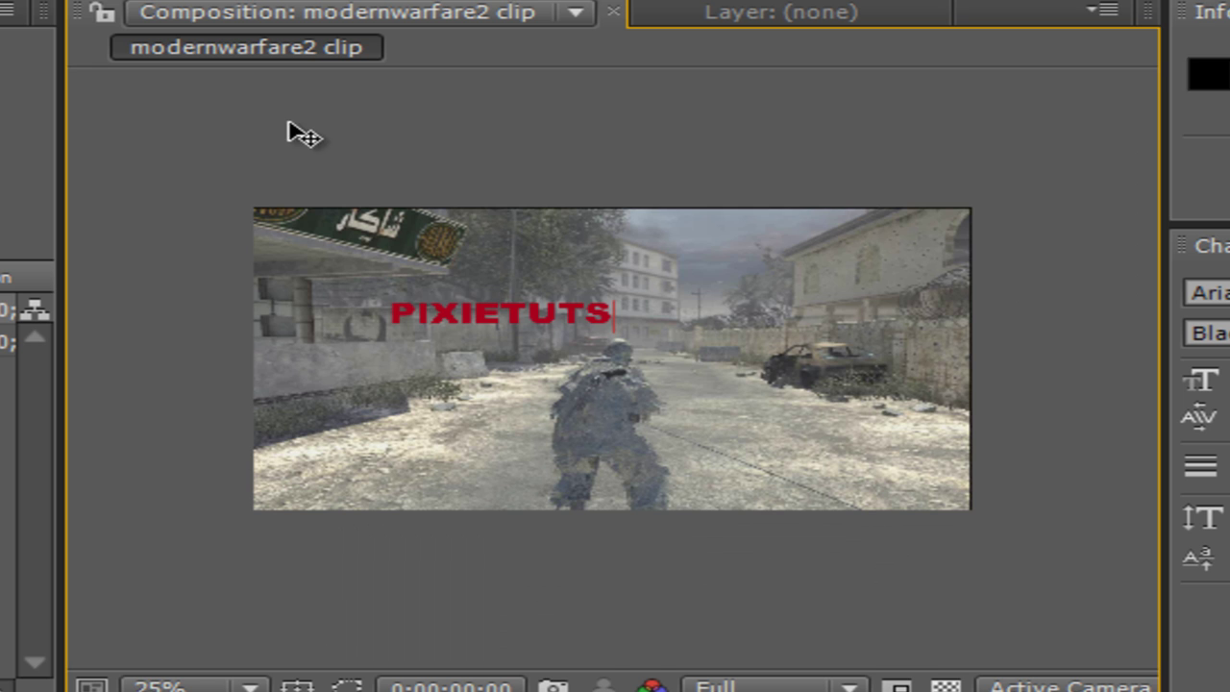
left_click(164, 686)
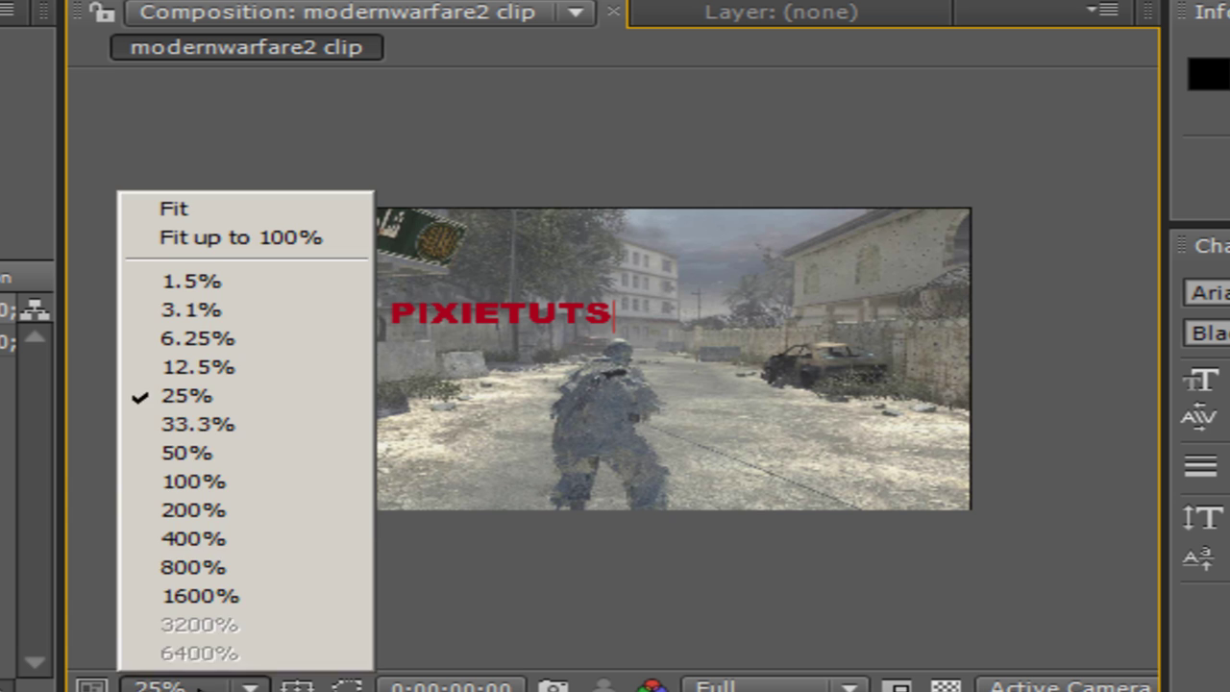
left_click(206, 424)
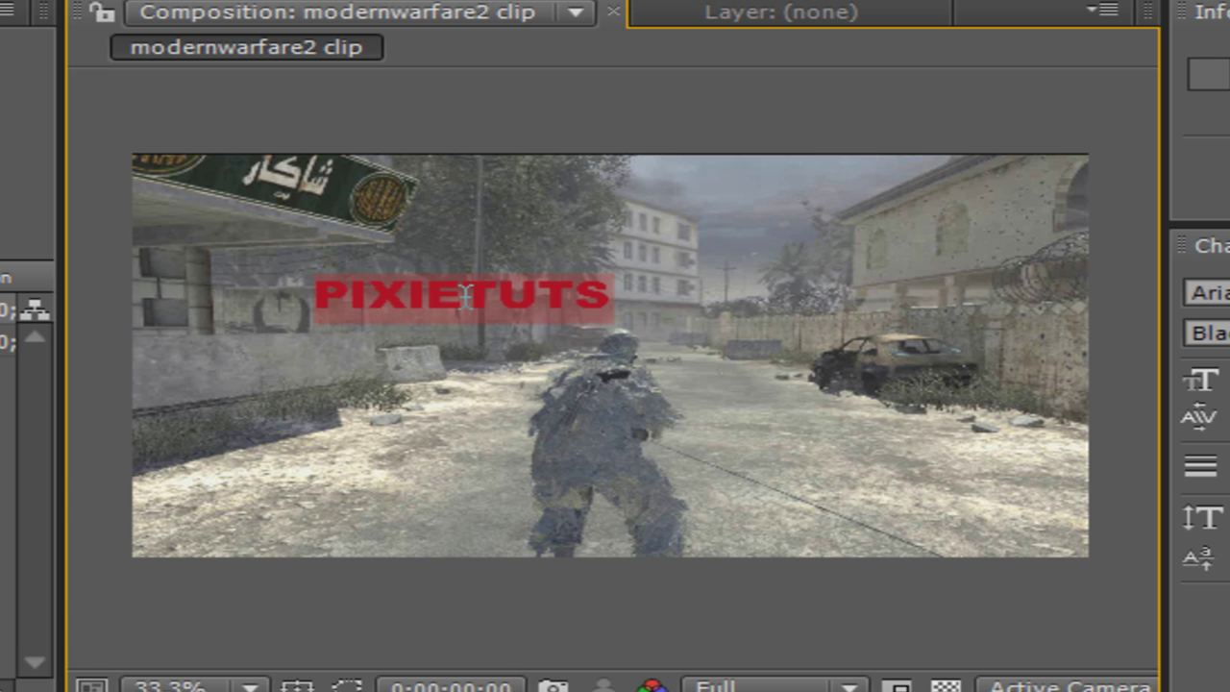
- Colour the letters PIXIE grey, leaving TUTS red, and finish editing the text
left_click_drag(499, 298, 317, 294)
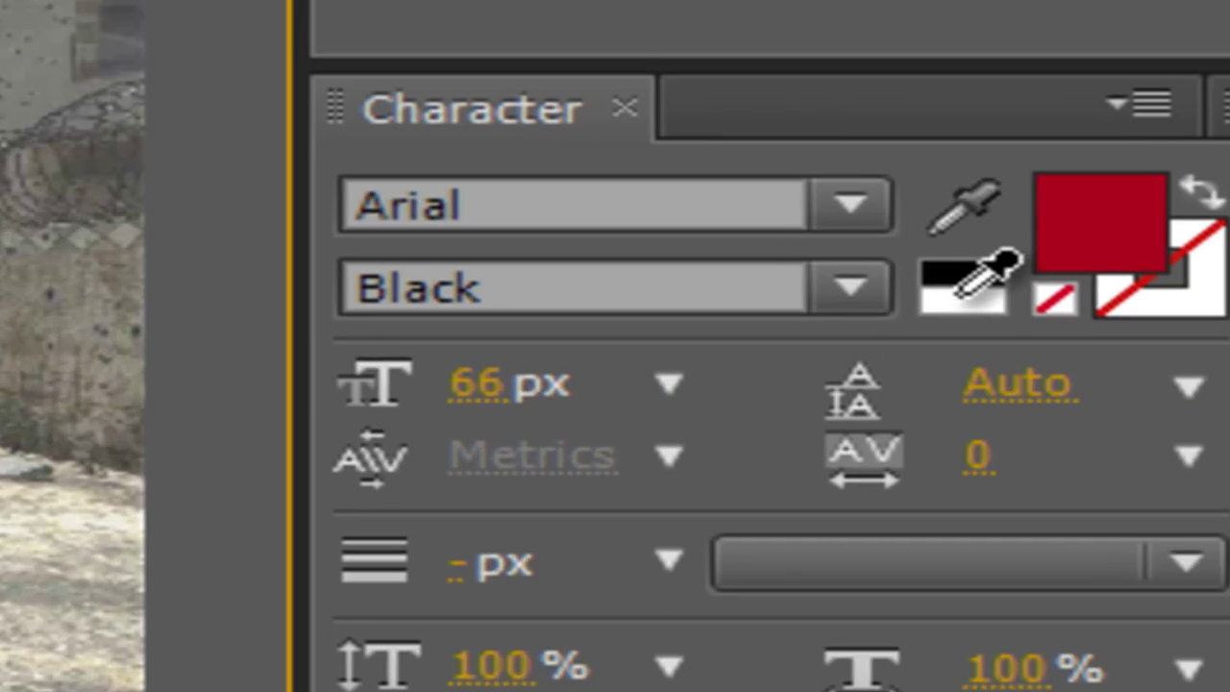
left_click(1033, 256)
left_click(236, 475)
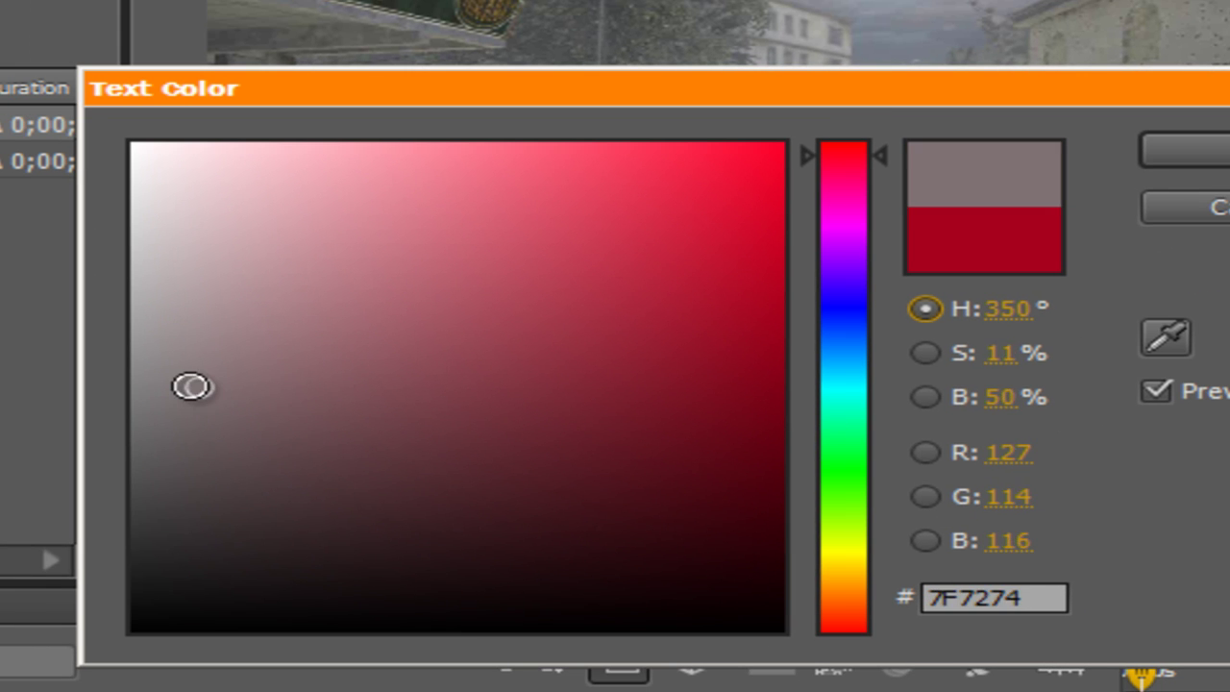
left_click_drag(236, 476, 163, 414)
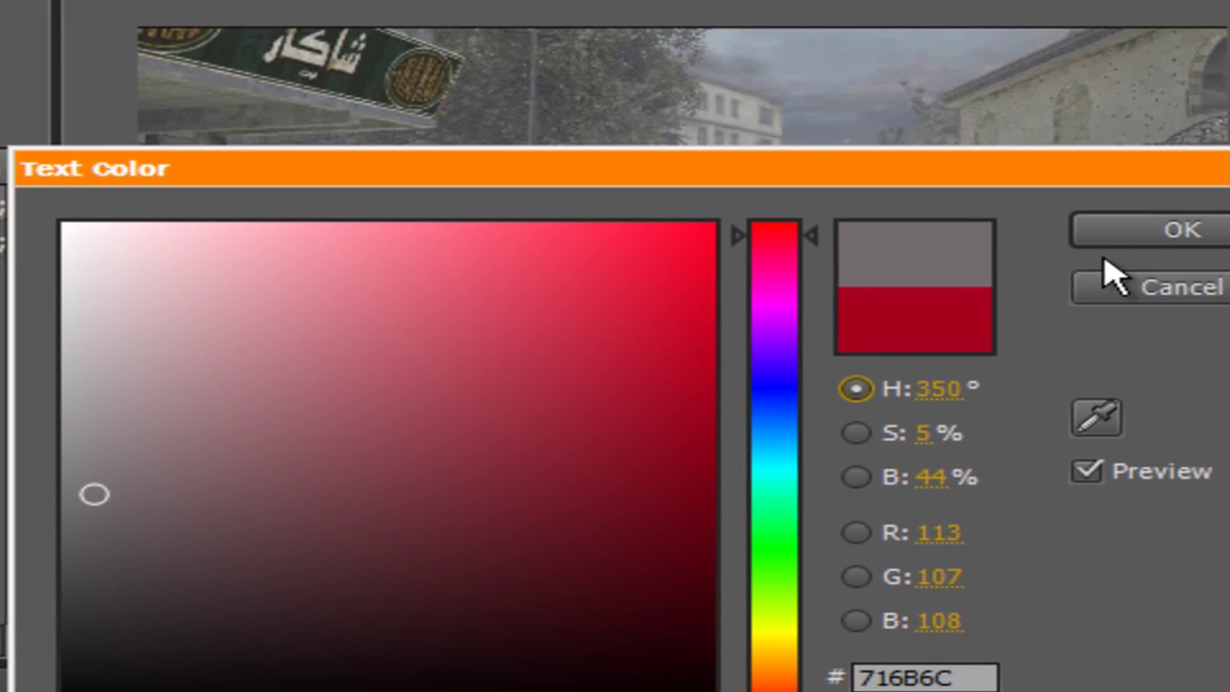
left_click(1115, 233)
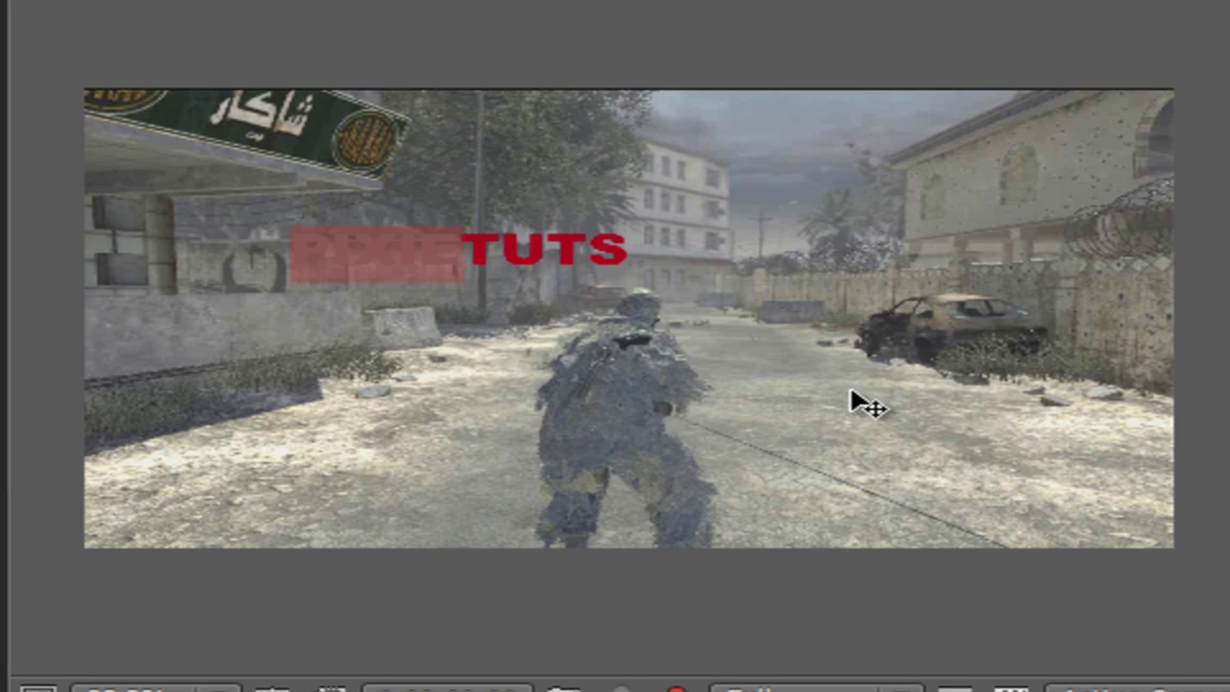
key("Escape")
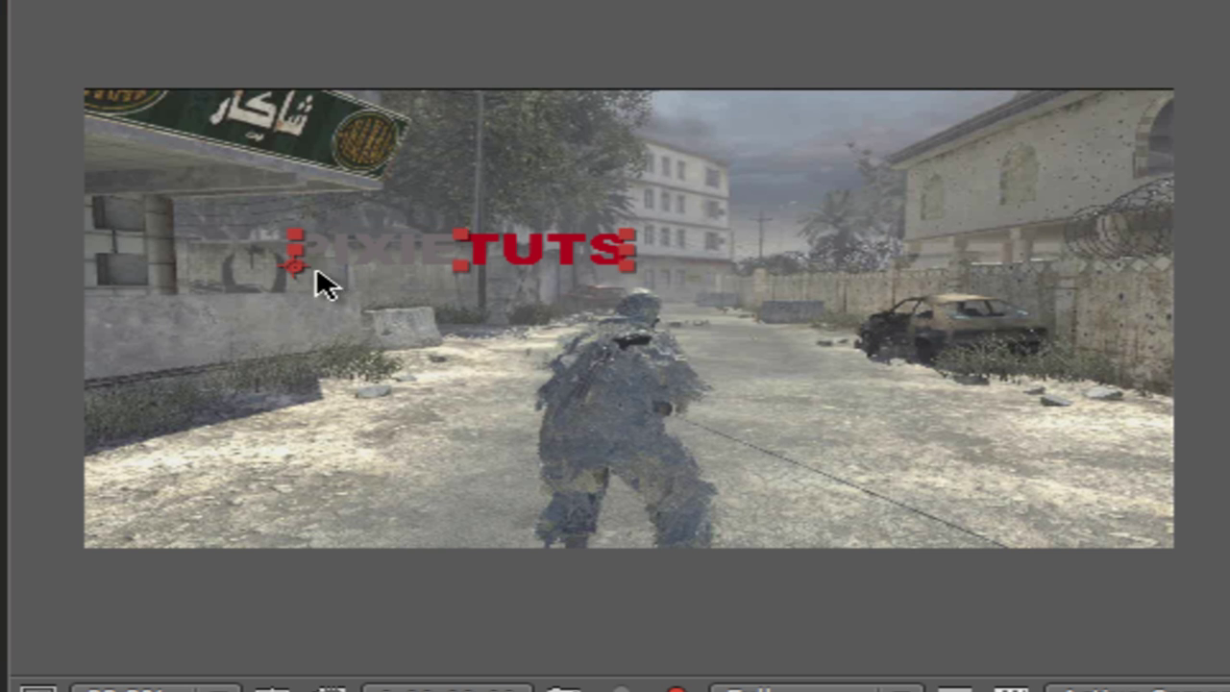
- Move the PIXIETUTS text left and down, undoing an accidental footage move
mouse_move(487, 247)
left_mouse_down()
mouse_move(408, 274)
mouse_move(462, 272)
left_mouse_up()
key("ctrl+z")
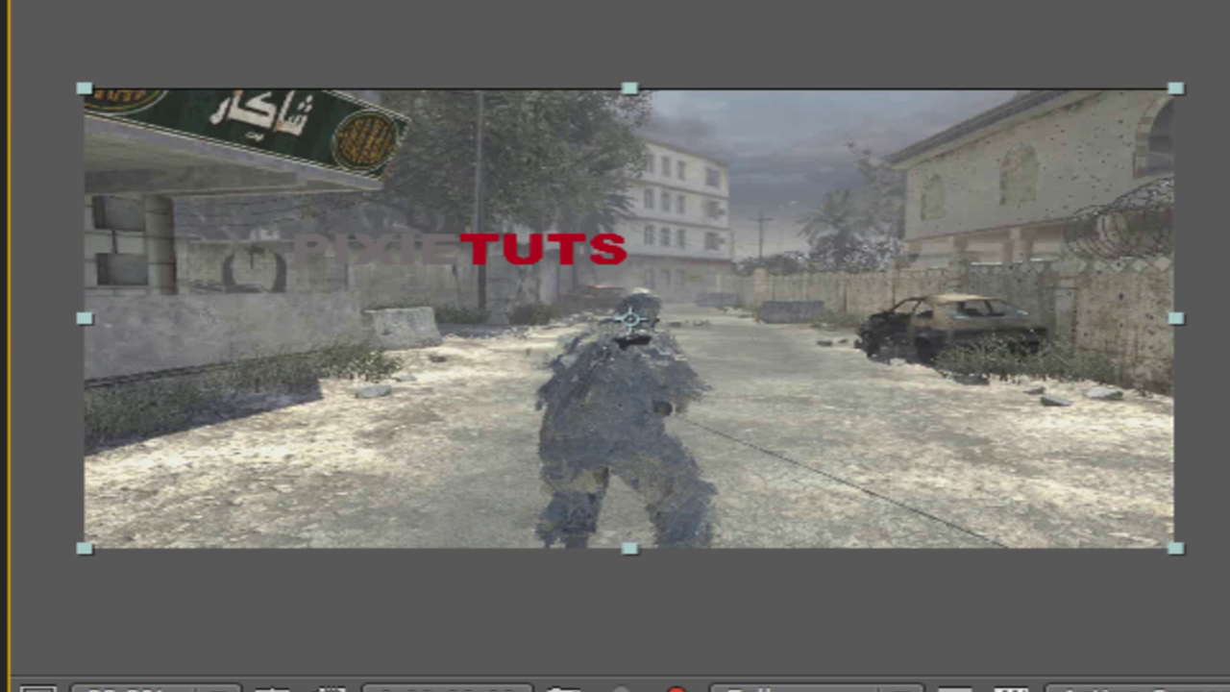
mouse_move(544, 255)
left_mouse_down()
mouse_move(452, 338)
mouse_move(452, 313)
left_mouse_up()
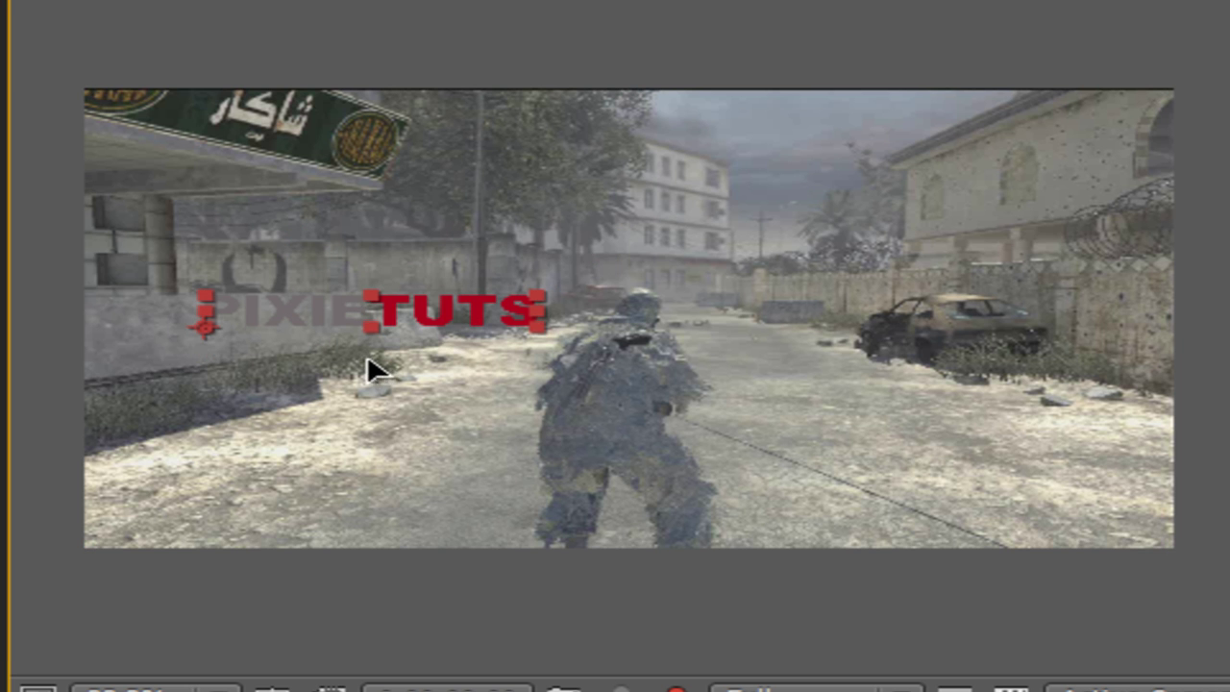
left_click(402, 341)
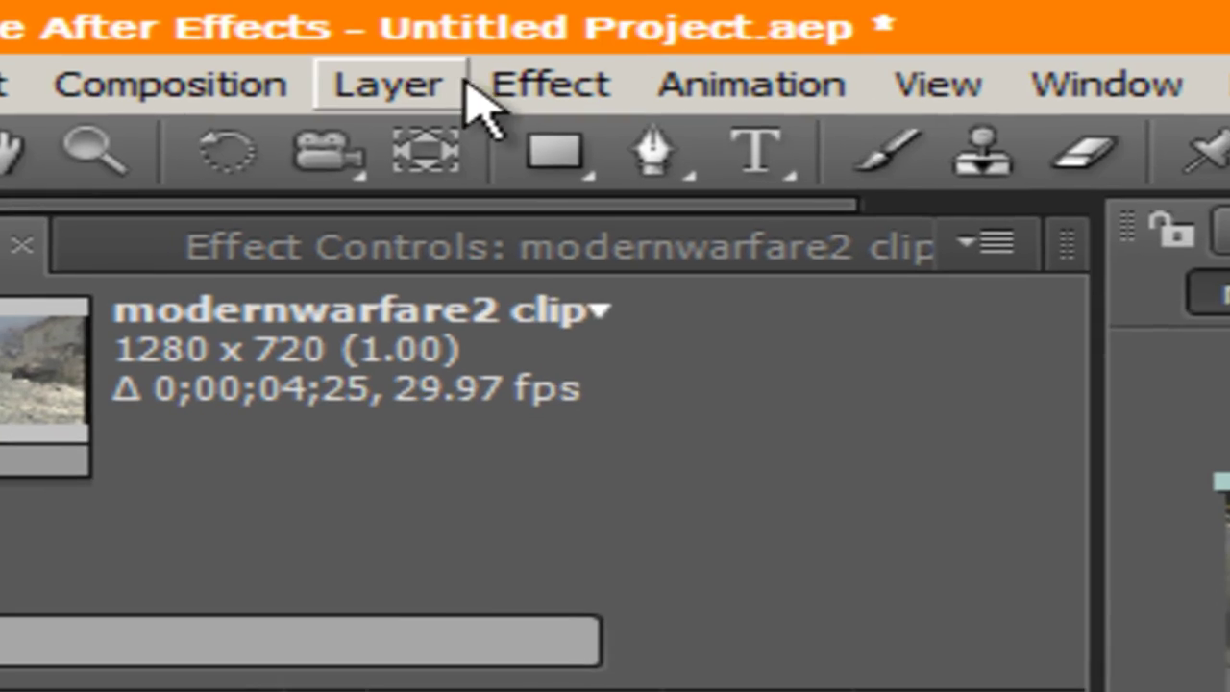
- Add a Null 1 layer and place it over the soldier's head
left_click(213, 29)
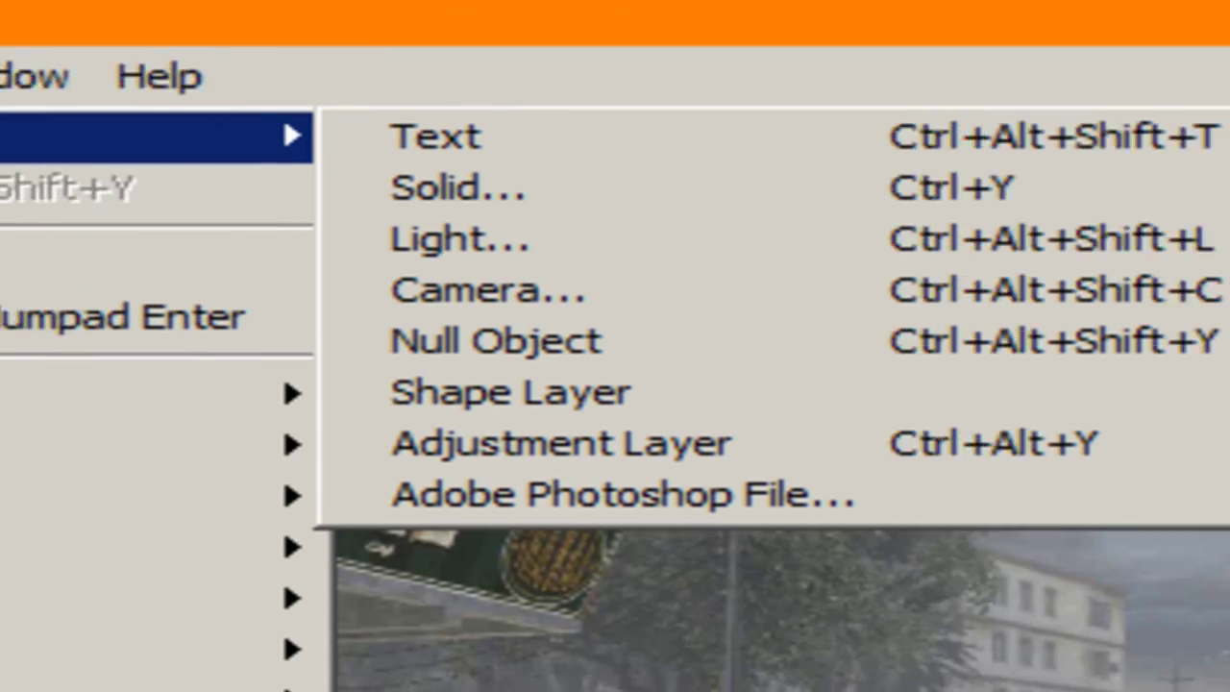
mouse_move(173, 84)
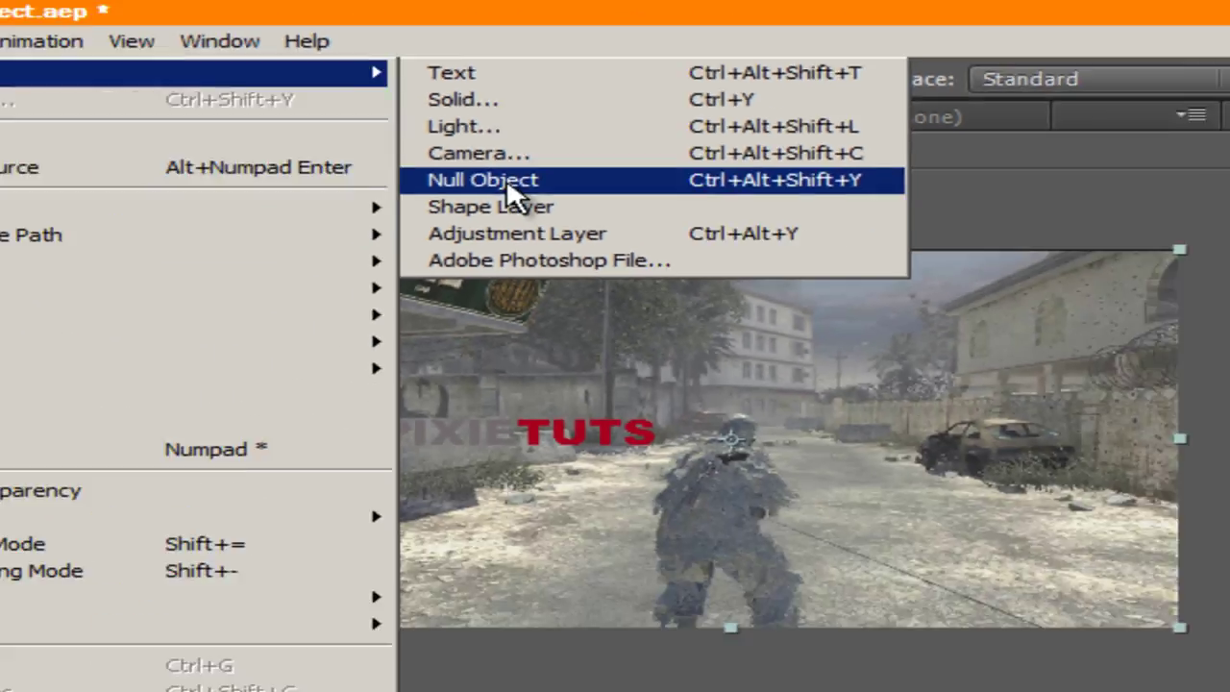
left_click(403, 341)
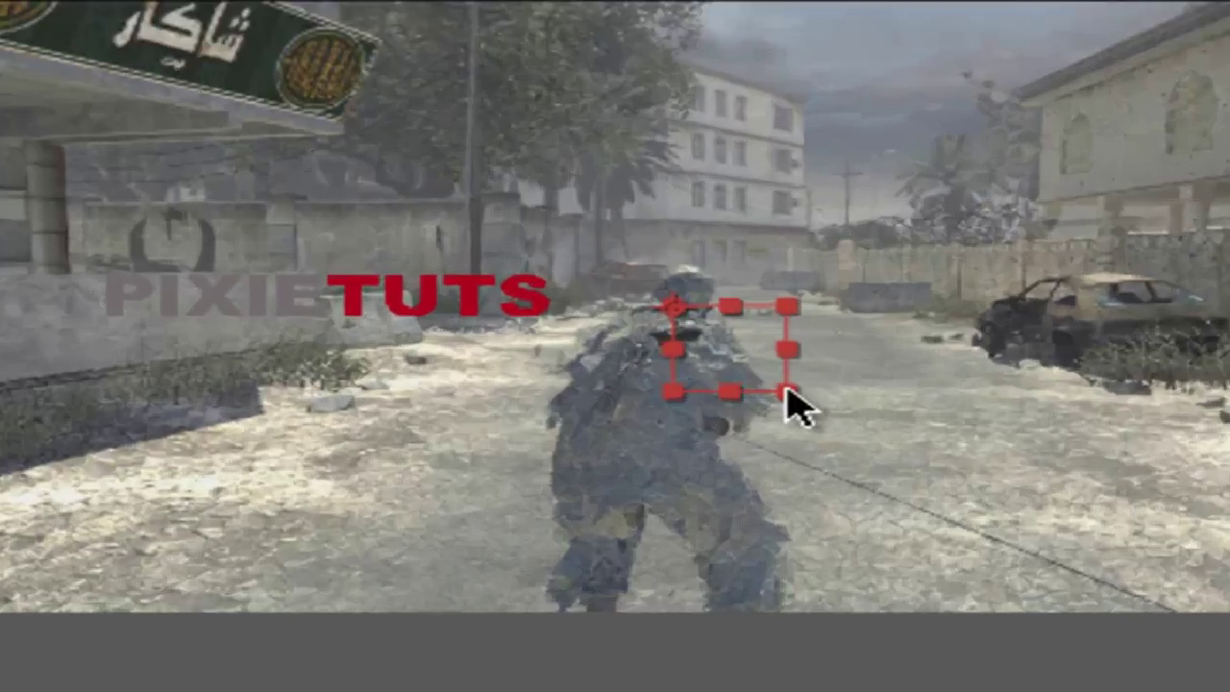
mouse_move(789, 392)
left_mouse_down()
mouse_move(775, 363)
mouse_move(685, 317)
left_mouse_up()
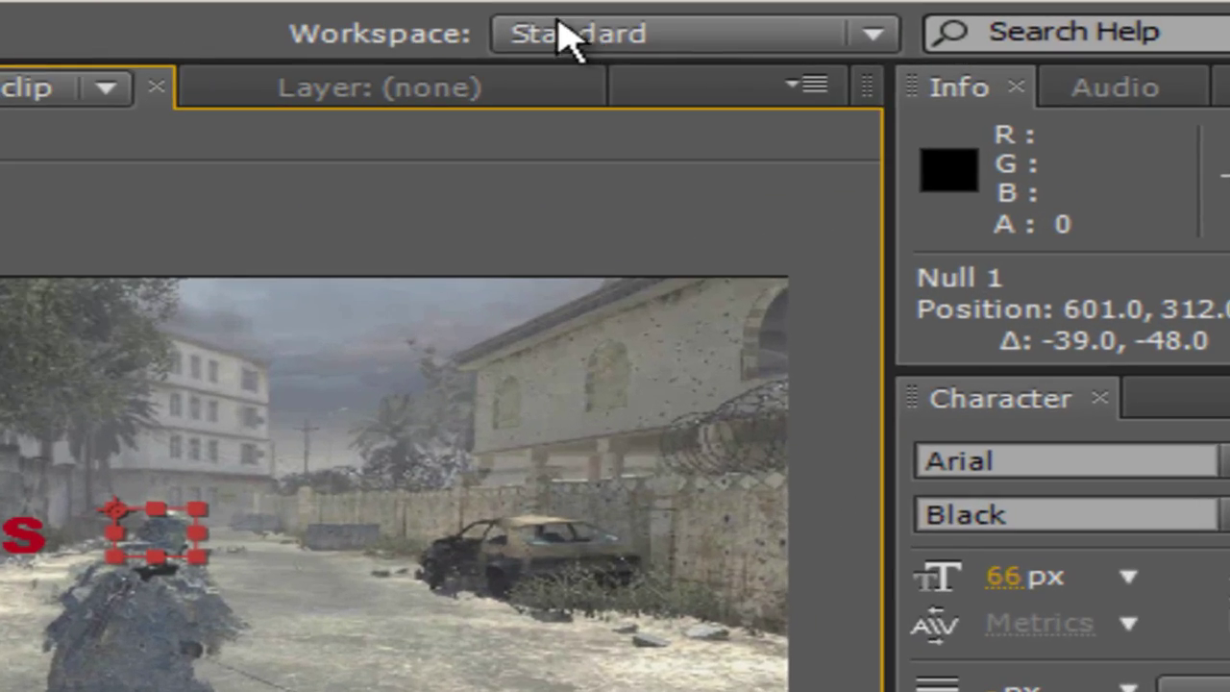
- Switch to the Motion Tracking workspace and start tracking motion on modernwarfare2 clip.wmv
left_click(663, 41)
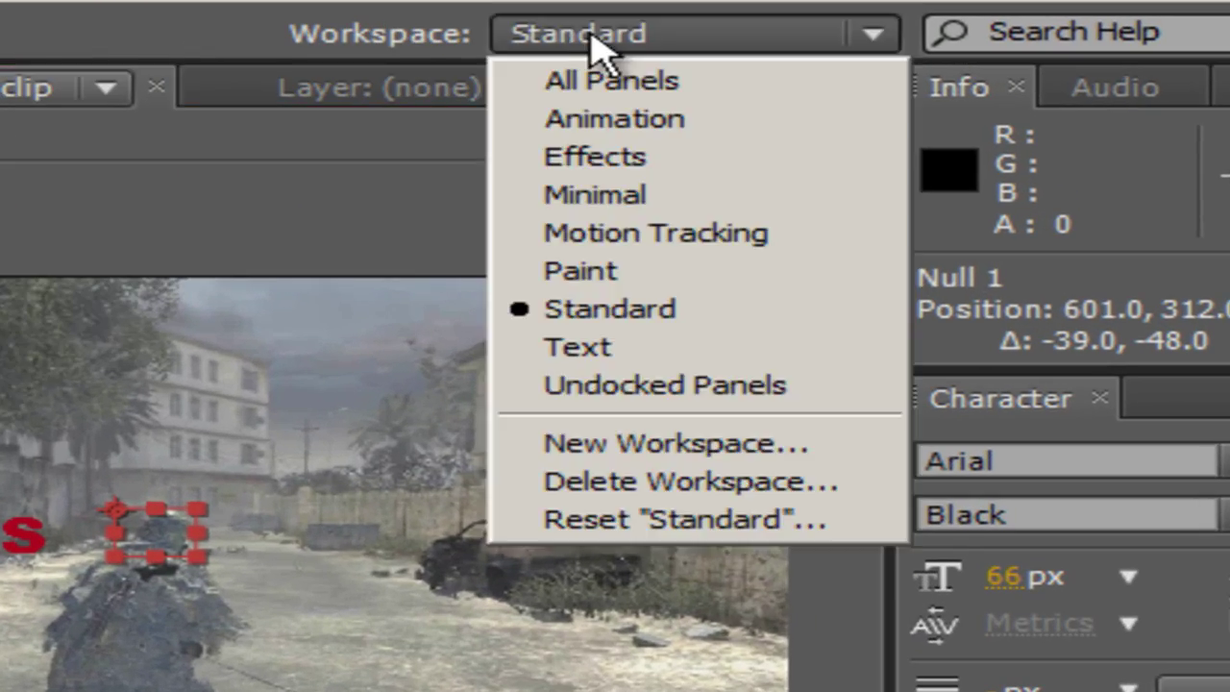
left_click(711, 252)
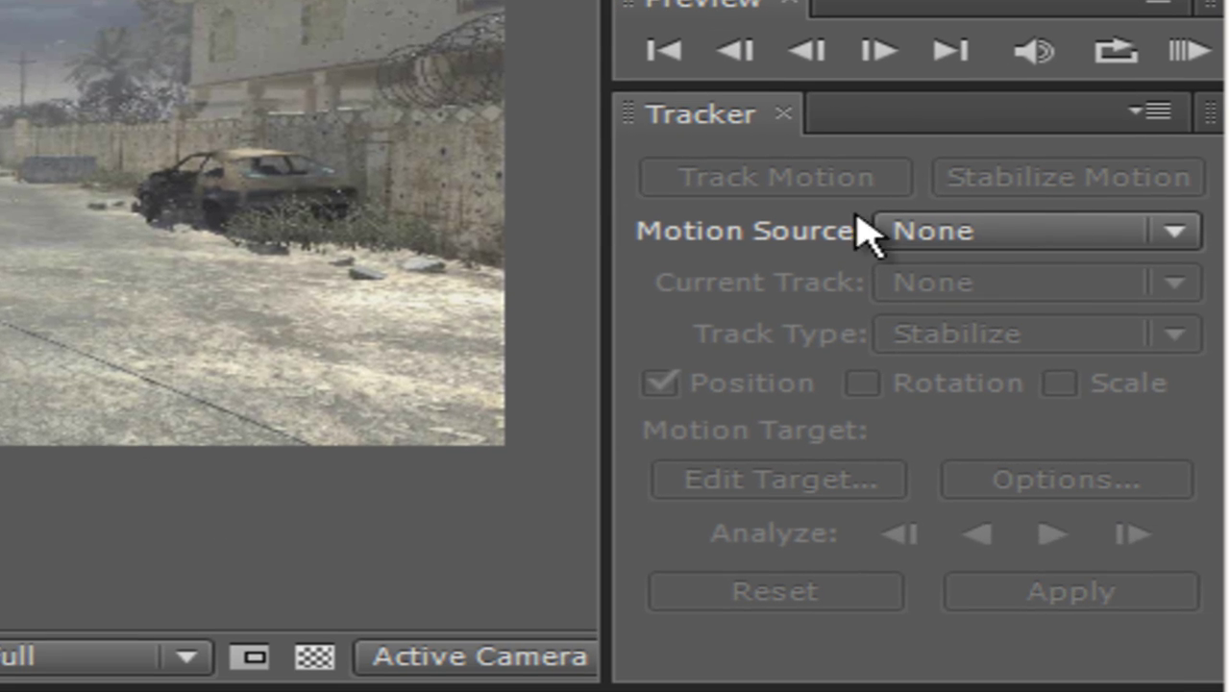
left_click(976, 233)
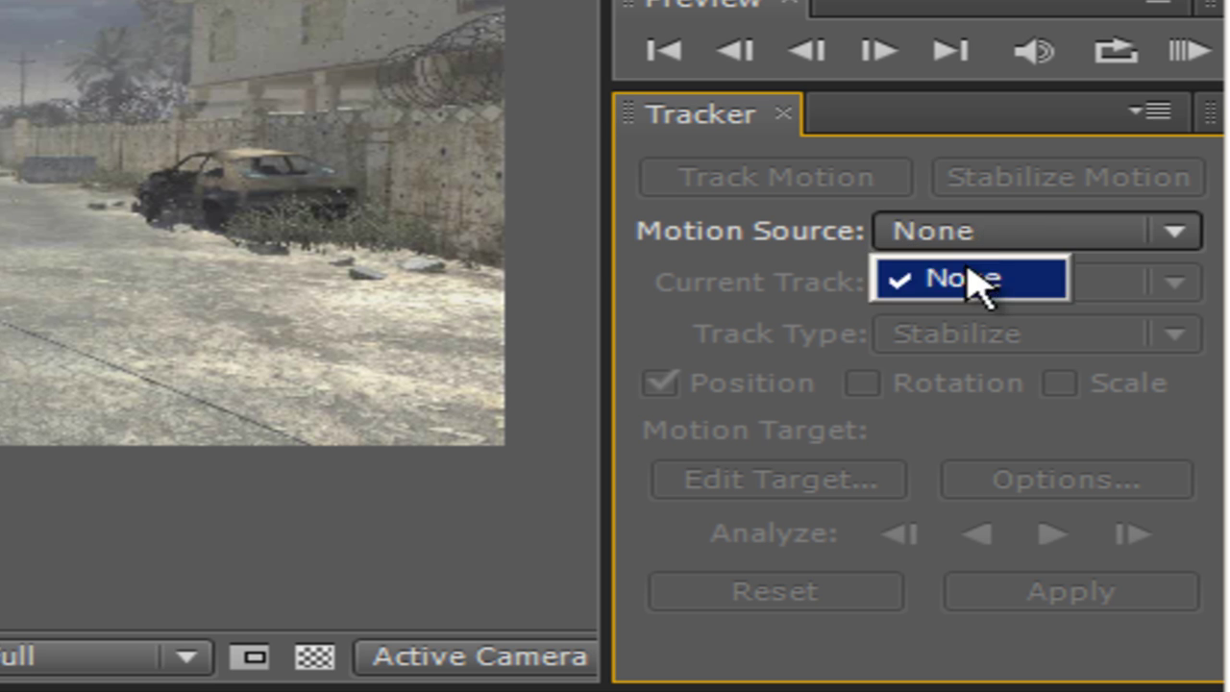
left_click(974, 275)
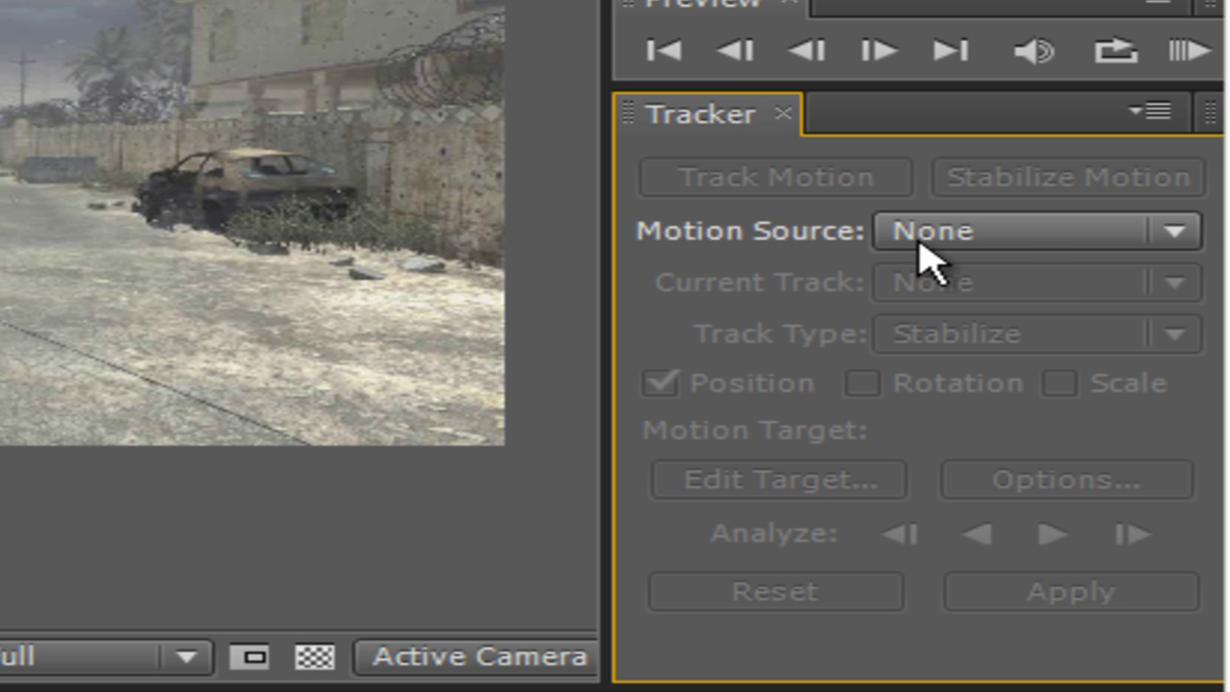
left_click(269, 343)
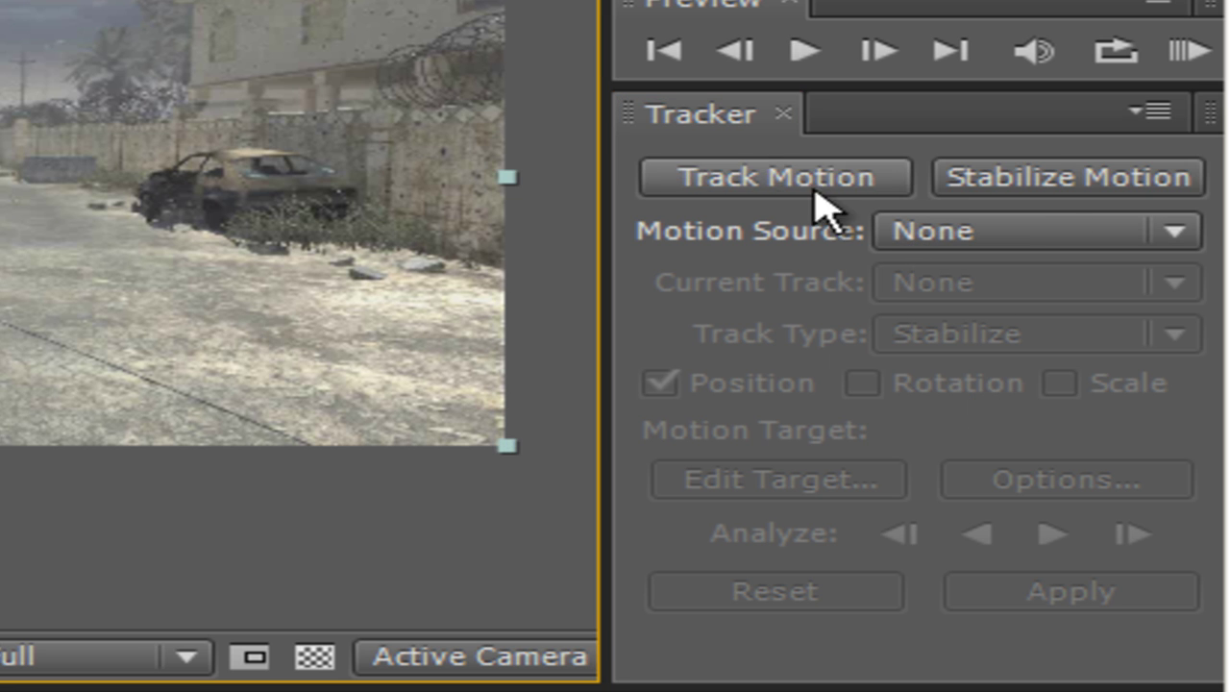
left_click(892, 230)
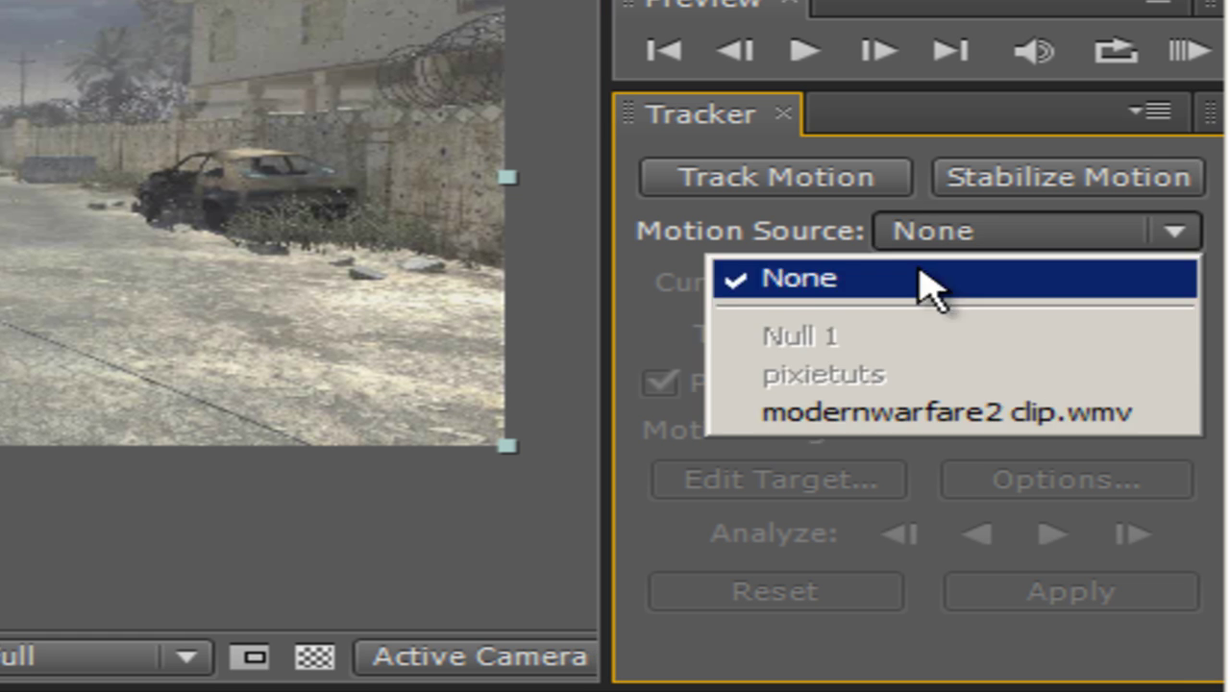
left_click(1063, 415)
left_click(990, 308)
left_click(803, 183)
- Fit Track Point 1's feature box tightly around the soldier's head within a snug search region
mouse_move(571, 309)
left_mouse_down()
mouse_move(678, 387)
mouse_move(651, 356)
left_mouse_up()
left_click_drag(561, 299, 612, 334)
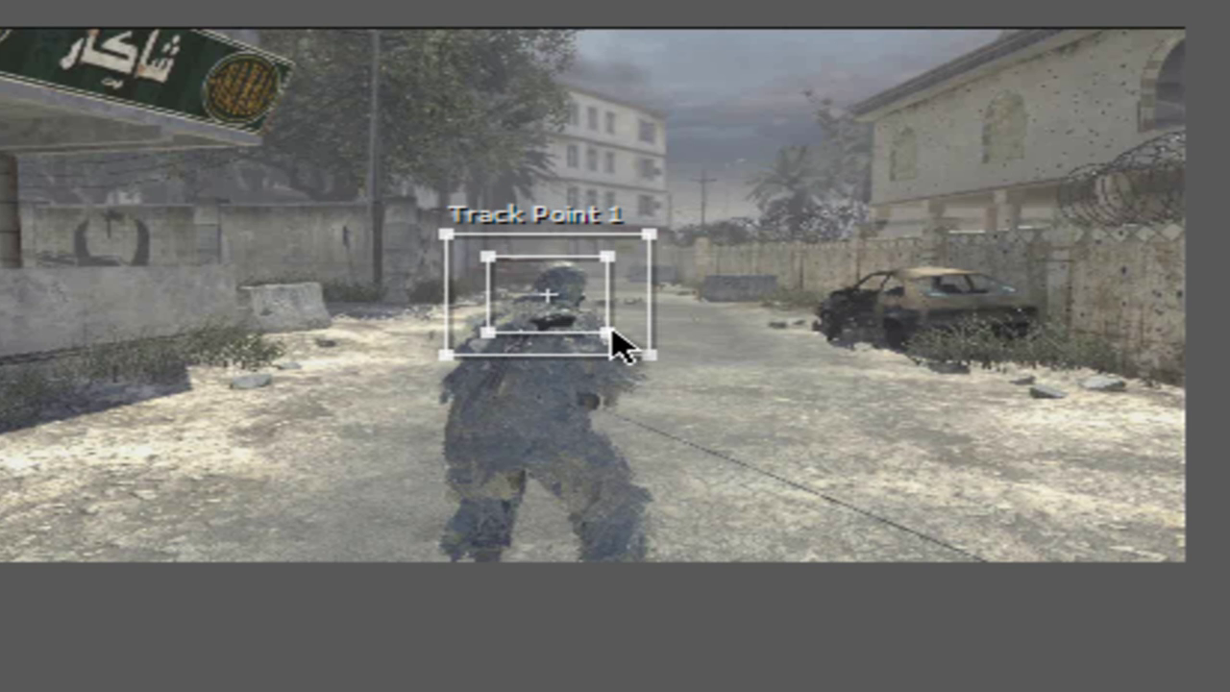
left_click_drag(612, 336, 576, 315)
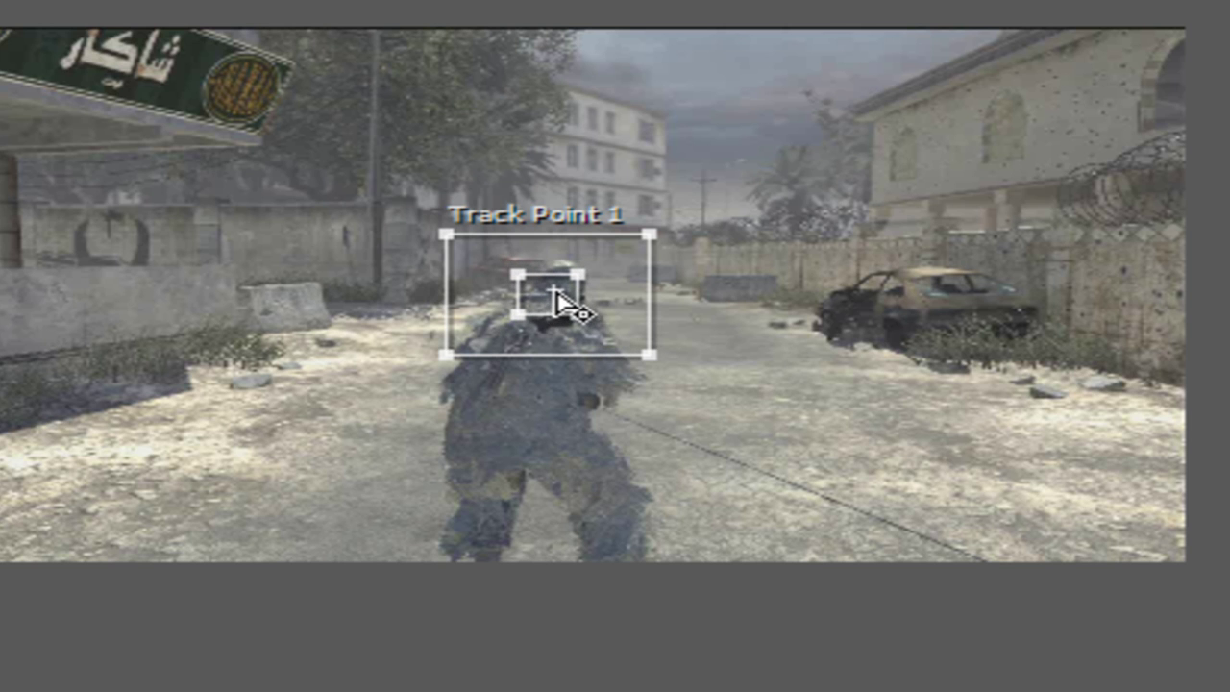
left_click_drag(563, 296, 574, 283)
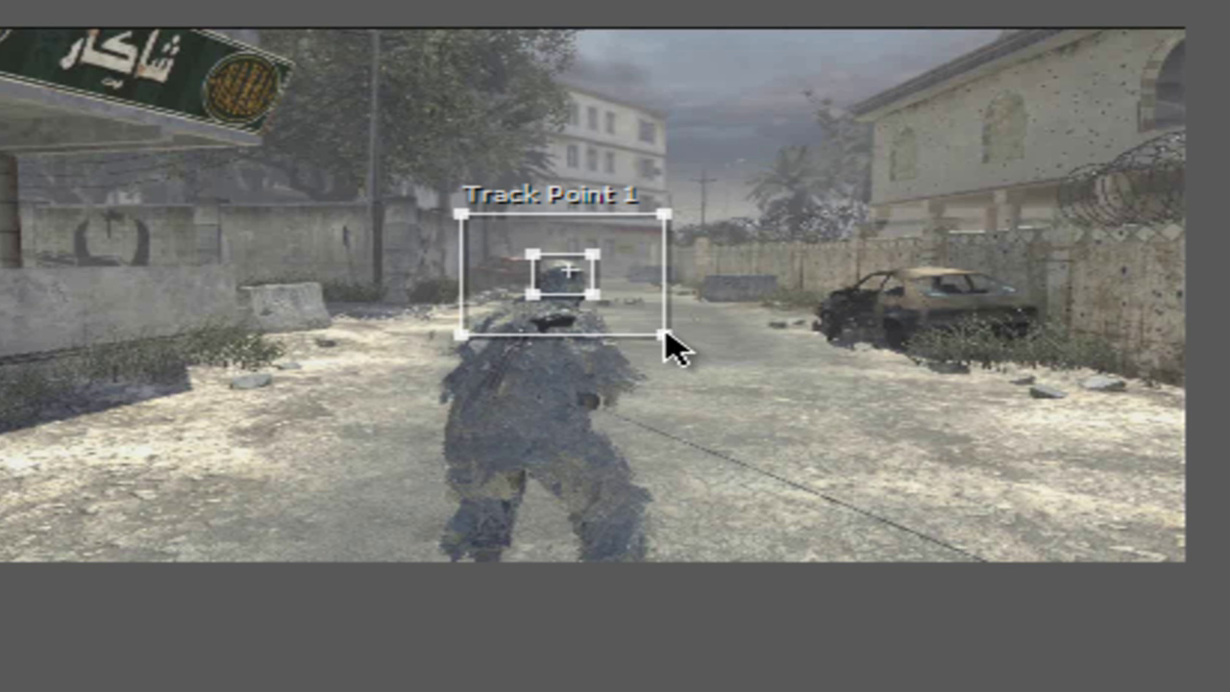
mouse_move(665, 336)
left_mouse_down()
mouse_move(634, 334)
mouse_move(582, 287)
left_mouse_up()
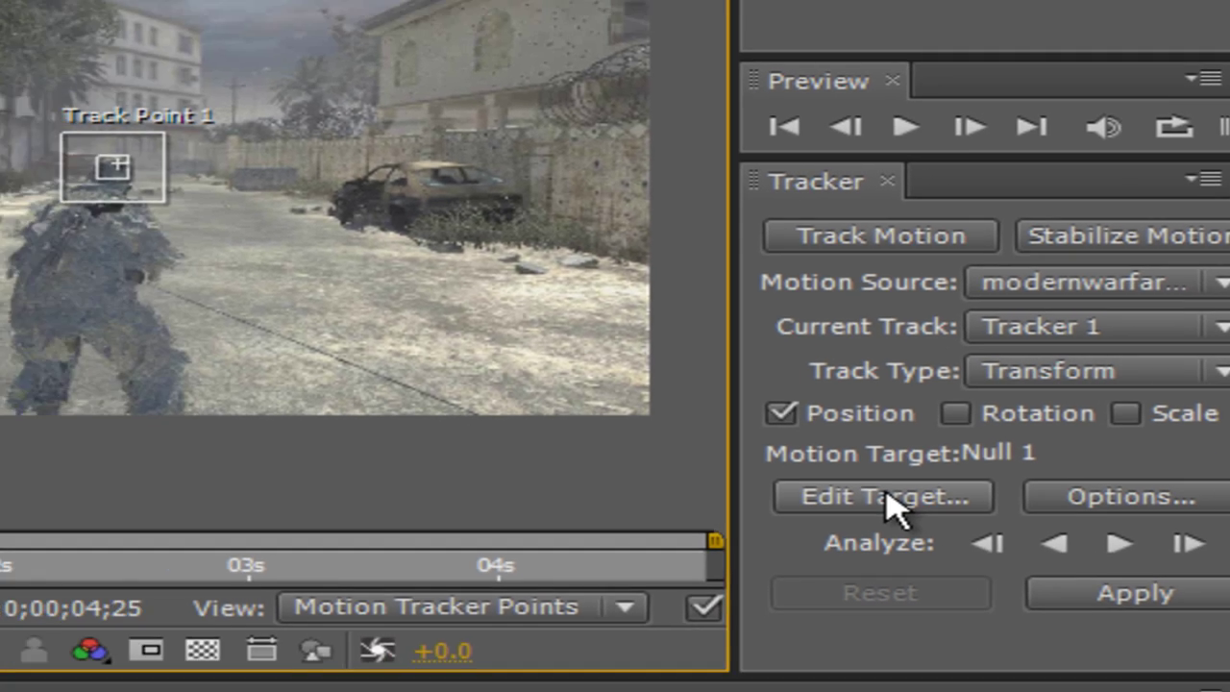
- Confirm Null 1 as the motion target and analyse Track Point 1 forward through the clip
left_click(780, 519)
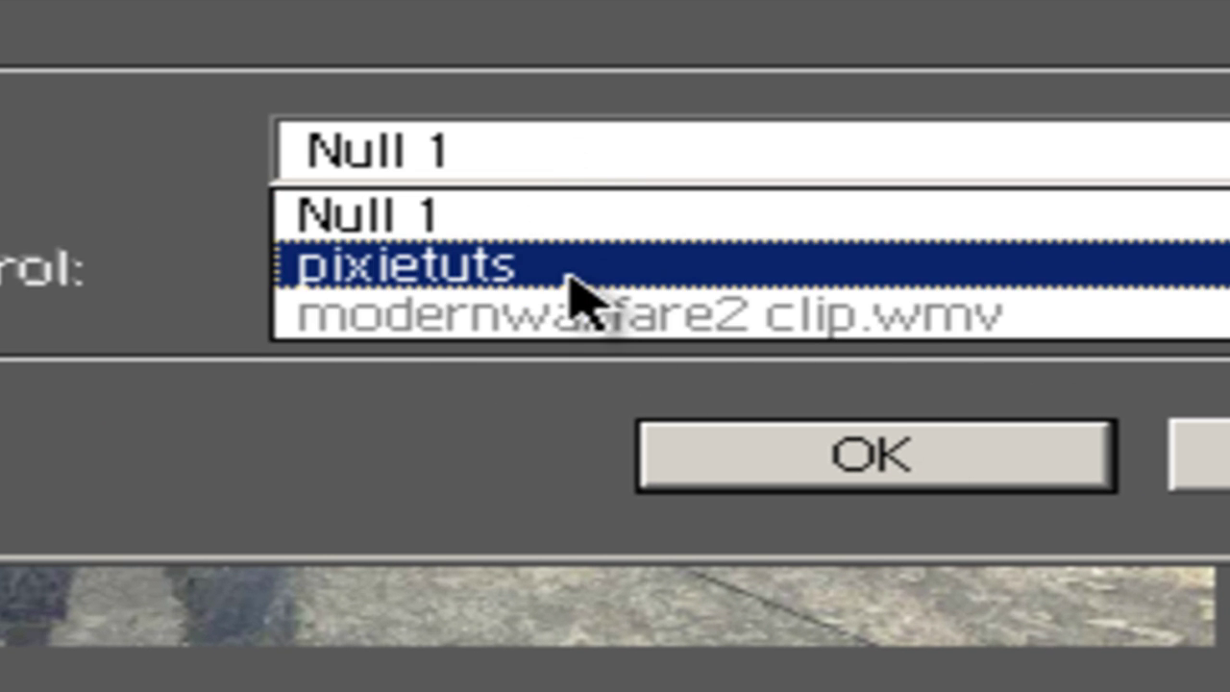
left_click(607, 219)
left_click(567, 331)
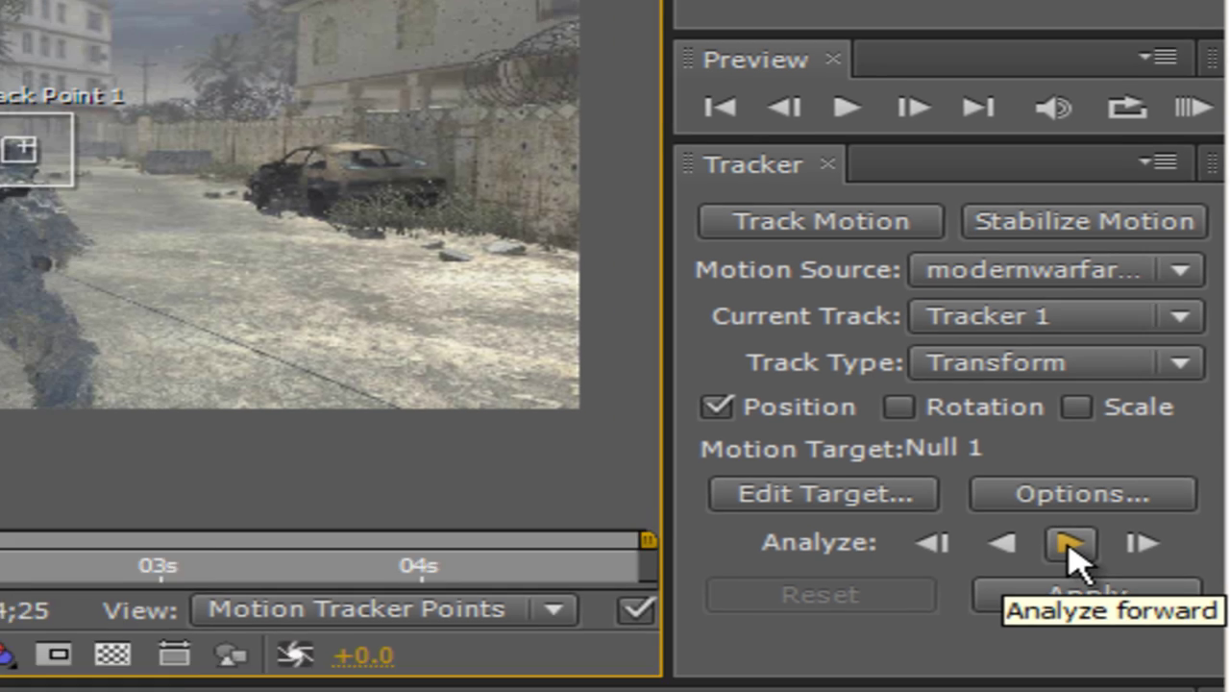
left_click(1069, 549)
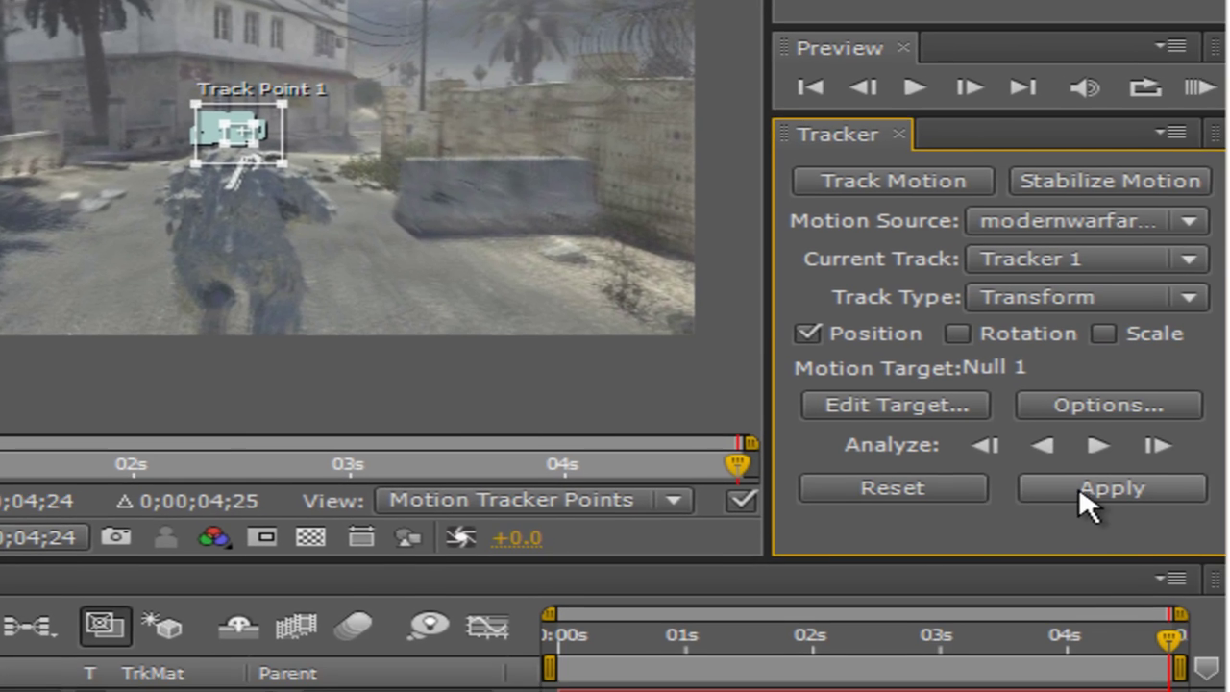
- Apply the track to Null 1 in X and Y, then collapse the clip's tracker properties
left_click(1134, 533)
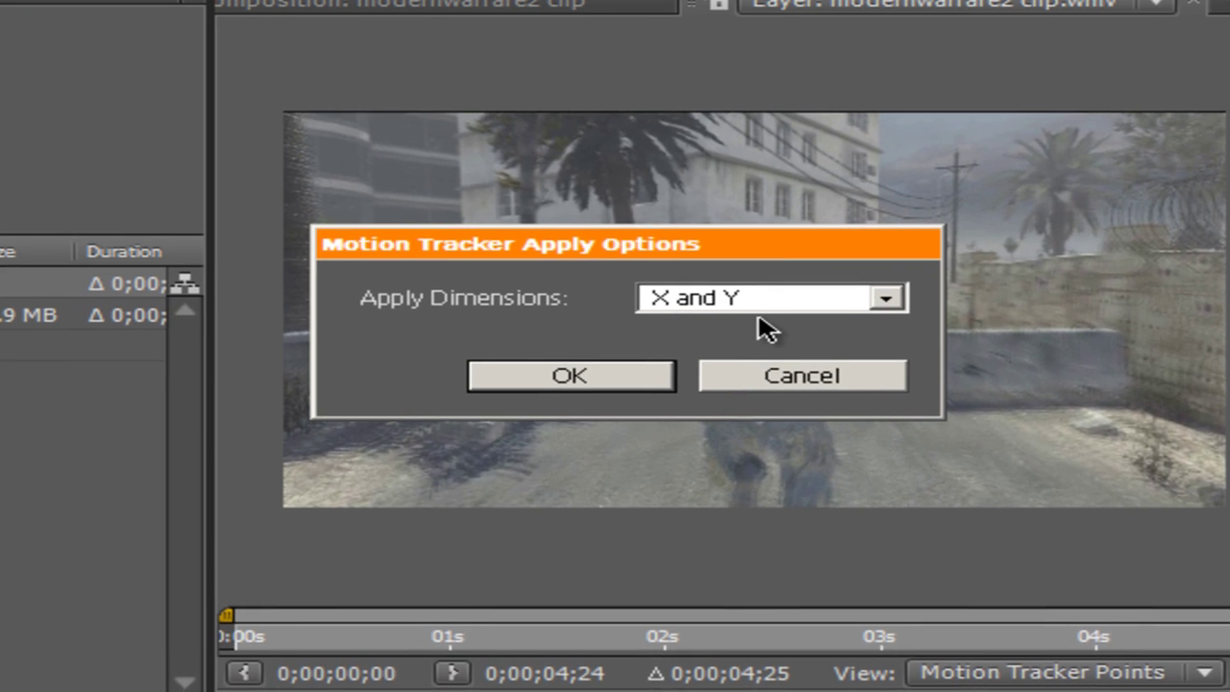
left_click(758, 306)
left_click(758, 328)
left_click(596, 379)
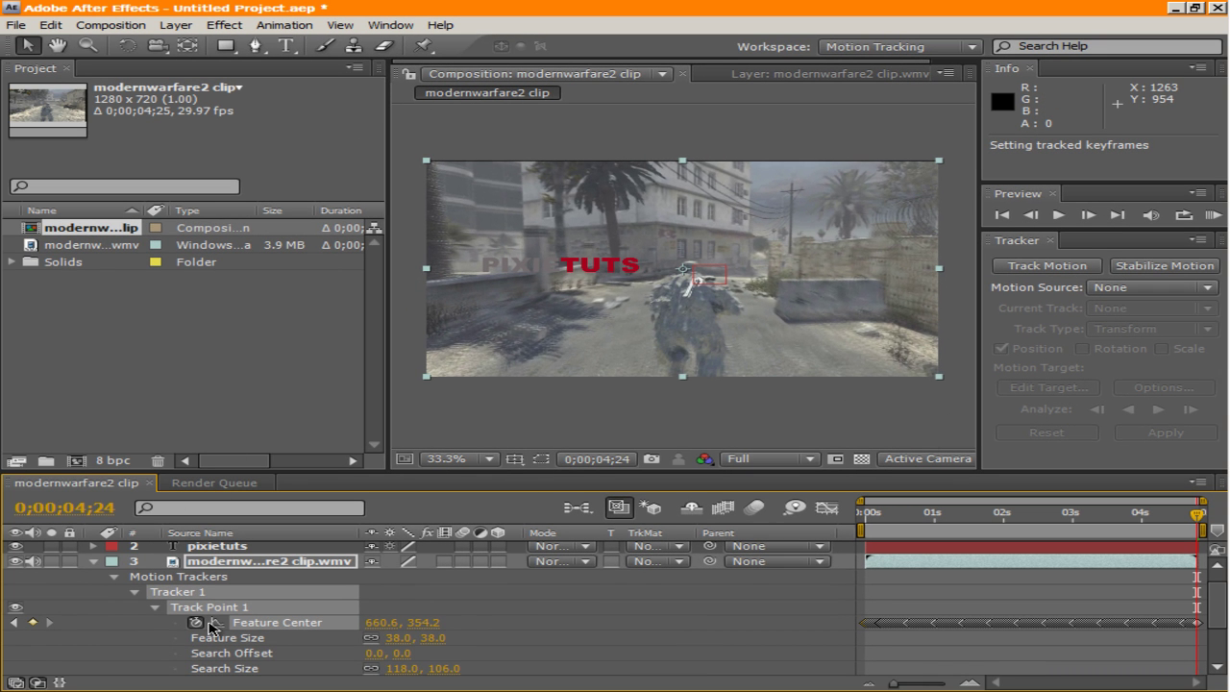
left_click(93, 561)
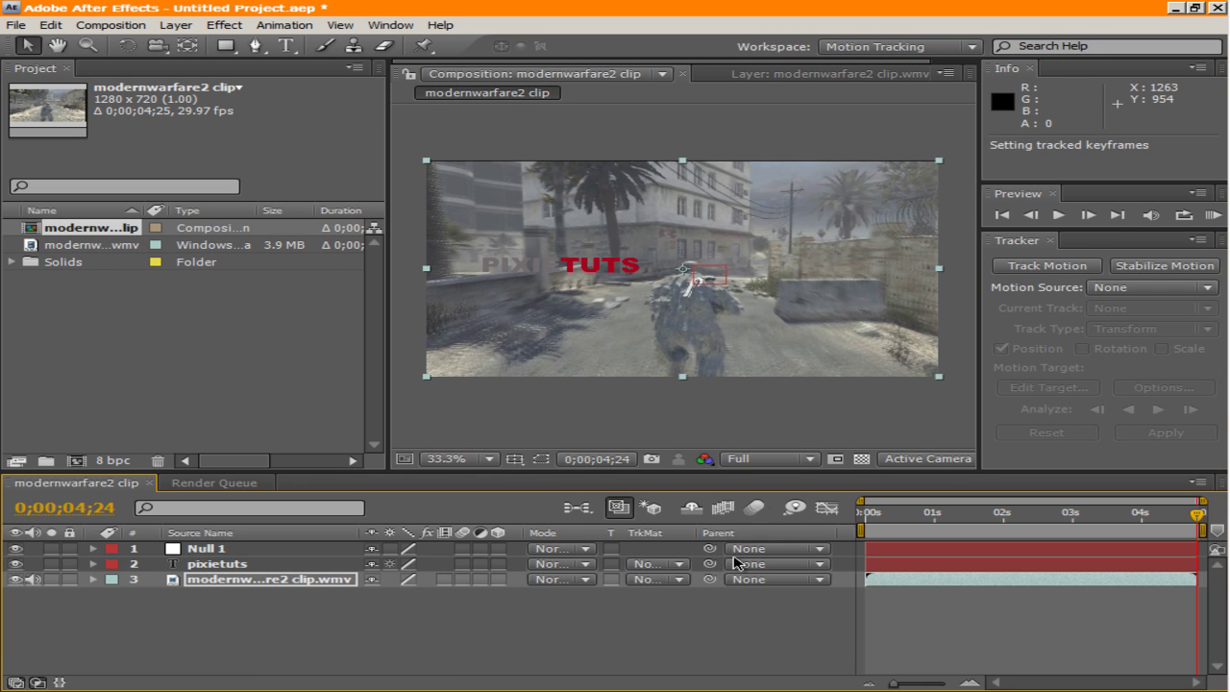
left_click(898, 46)
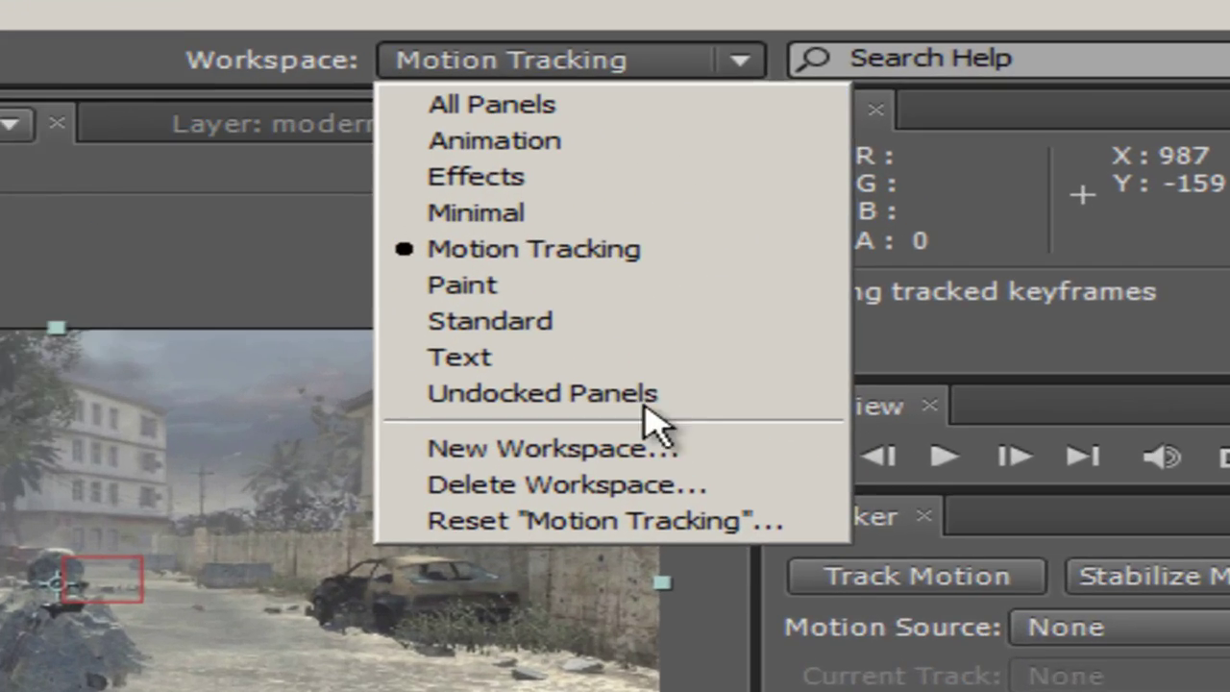
- Switch to the All Panels workspace, widen the timeline, and scrub to check the track
left_click(491, 104)
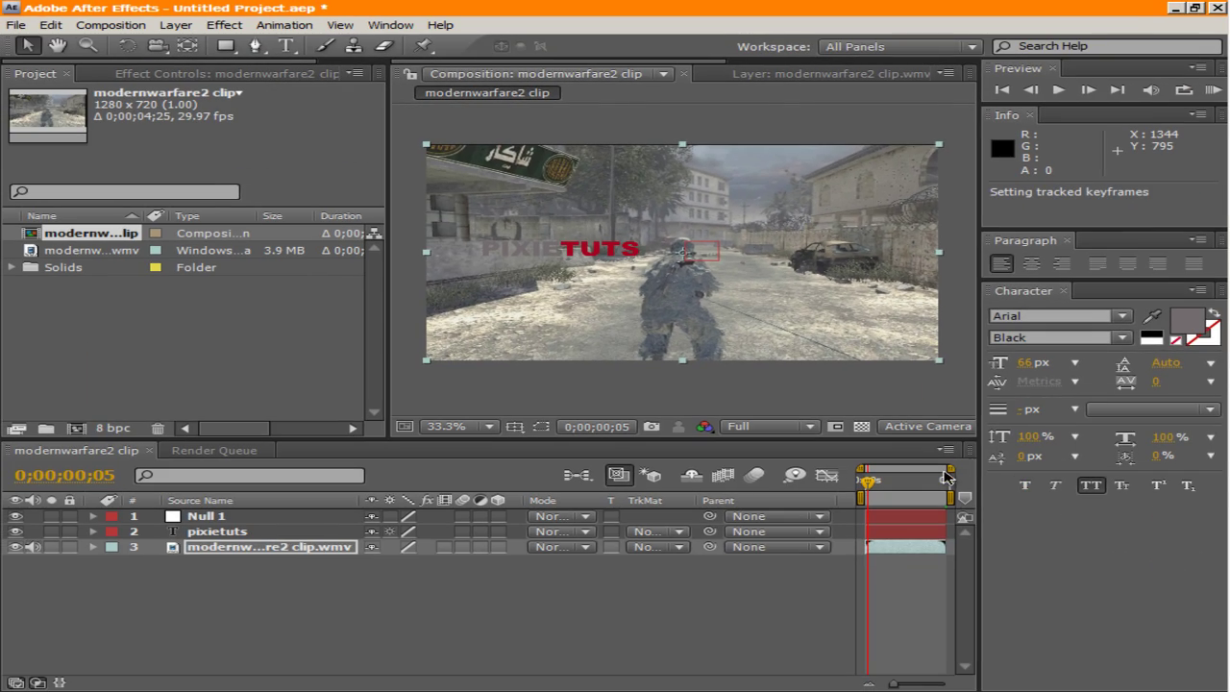
left_click_drag(977, 462, 1024, 462)
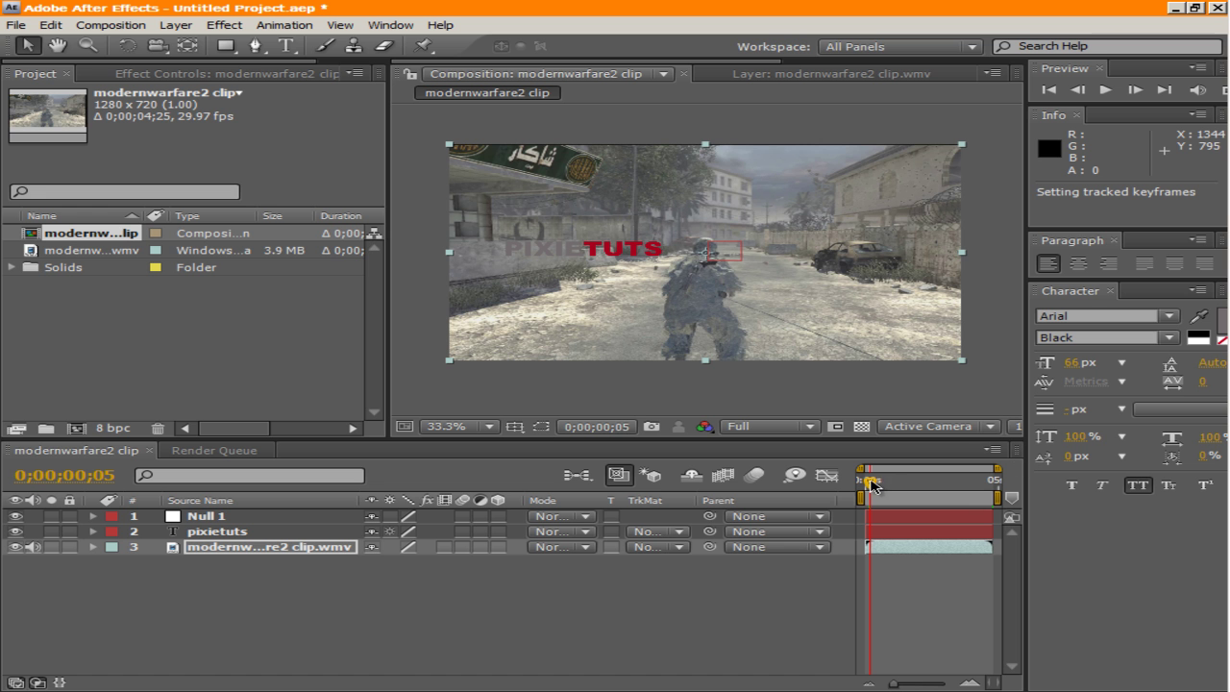
mouse_move(870, 483)
left_mouse_down()
mouse_move(979, 498)
mouse_move(914, 498)
left_mouse_up()
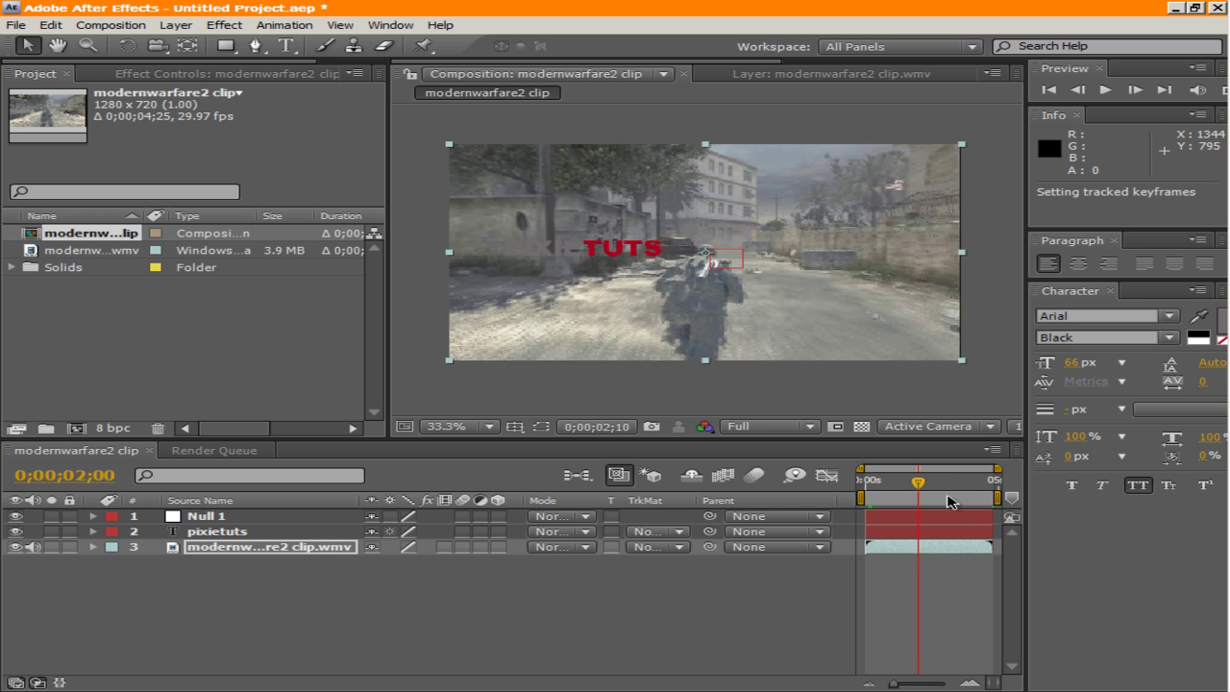
left_click(874, 498)
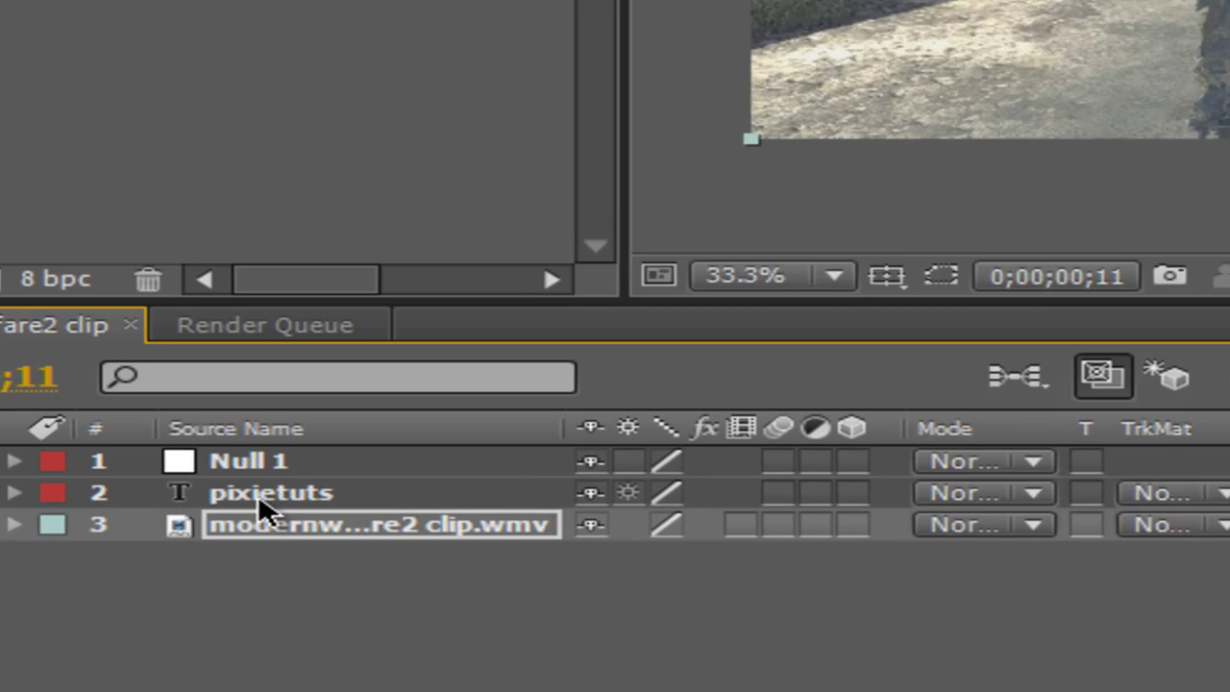
- Parent the pixietuts text layer to Null 1 with the pick whip
left_click(212, 534)
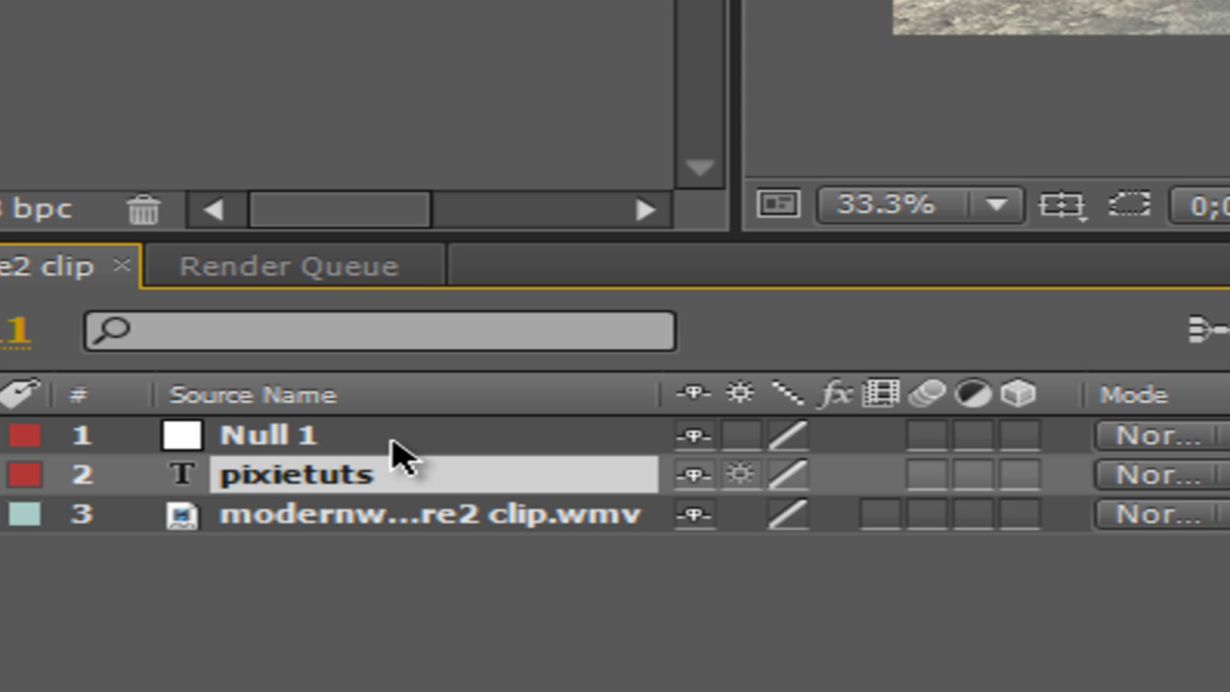
left_click(362, 441)
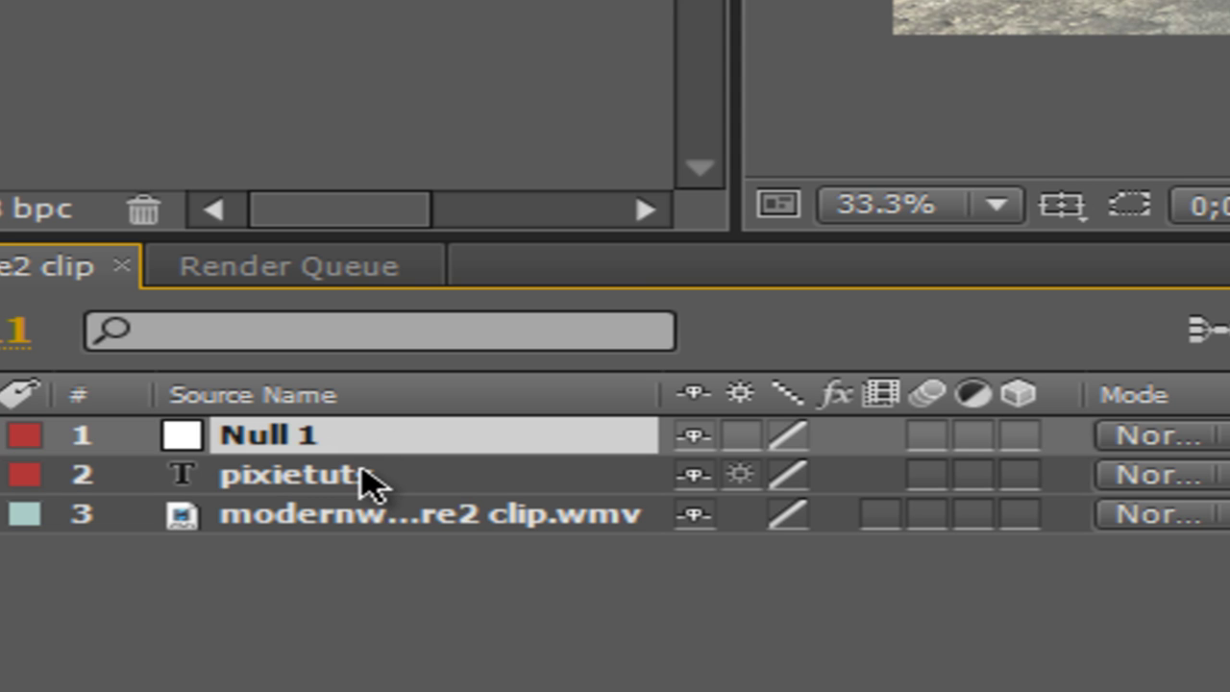
left_click(364, 481)
mouse_move(812, 512)
left_mouse_down()
mouse_move(596, 539)
mouse_move(408, 481)
mouse_move(380, 485)
left_mouse_up()
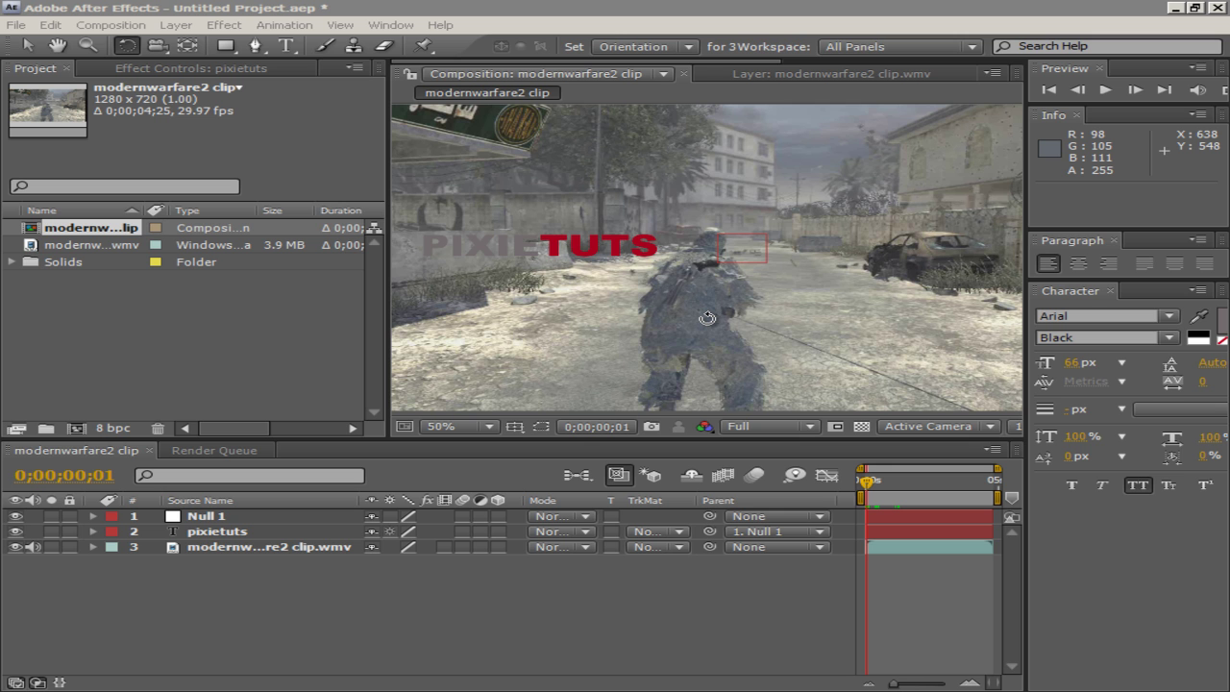